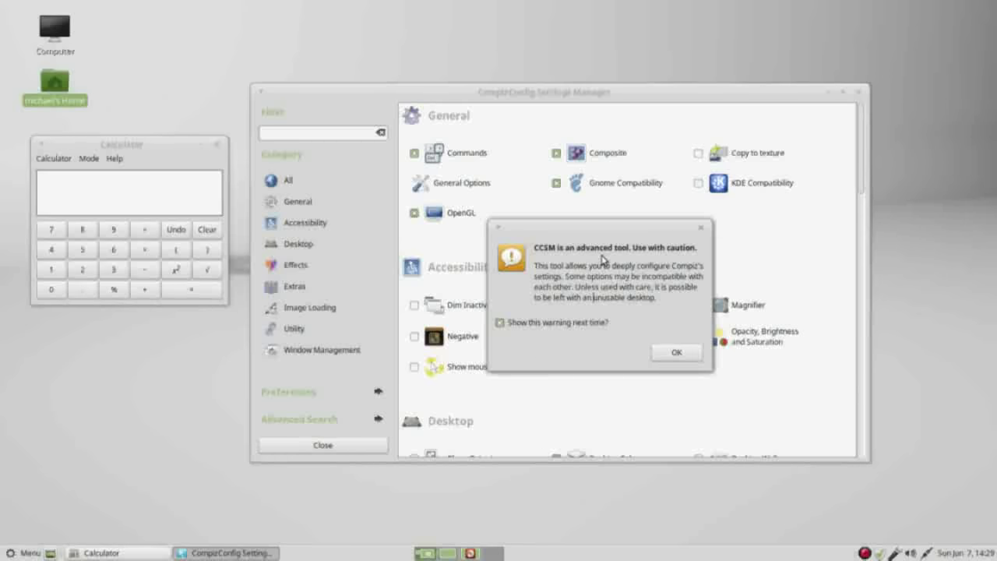
Step: Dismiss the 'CCSM is an advanced tool' caution warning to reach the plugin list
click(677, 353)
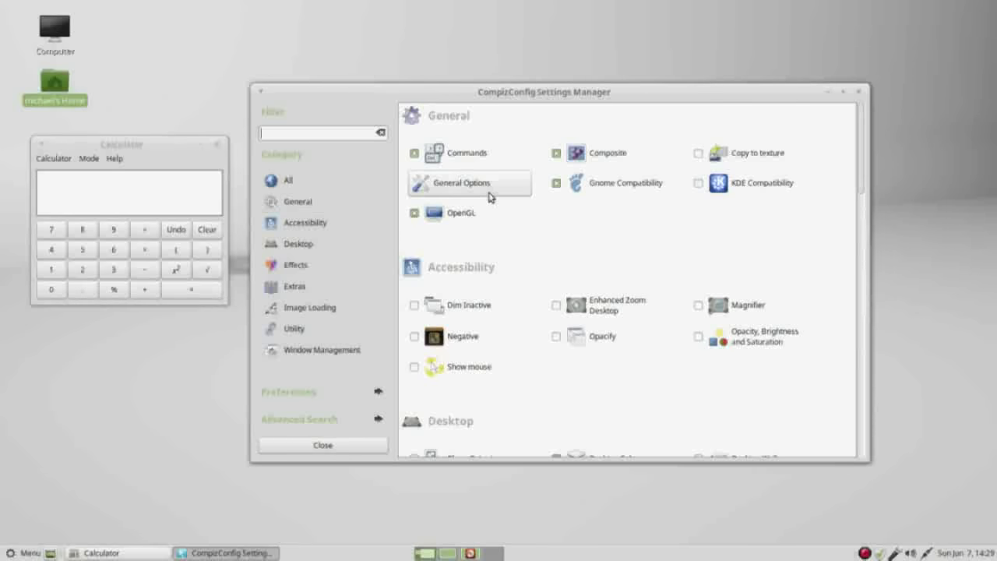
Step: Browse the General, Accessibility, Desktop, Effects and Extras plugin categories in turn
click(293, 201)
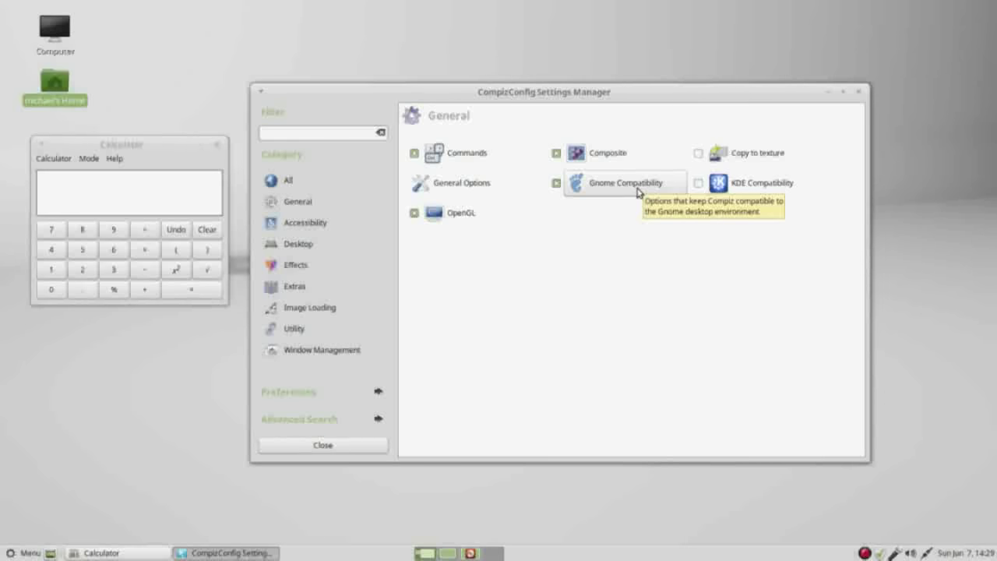
click(310, 226)
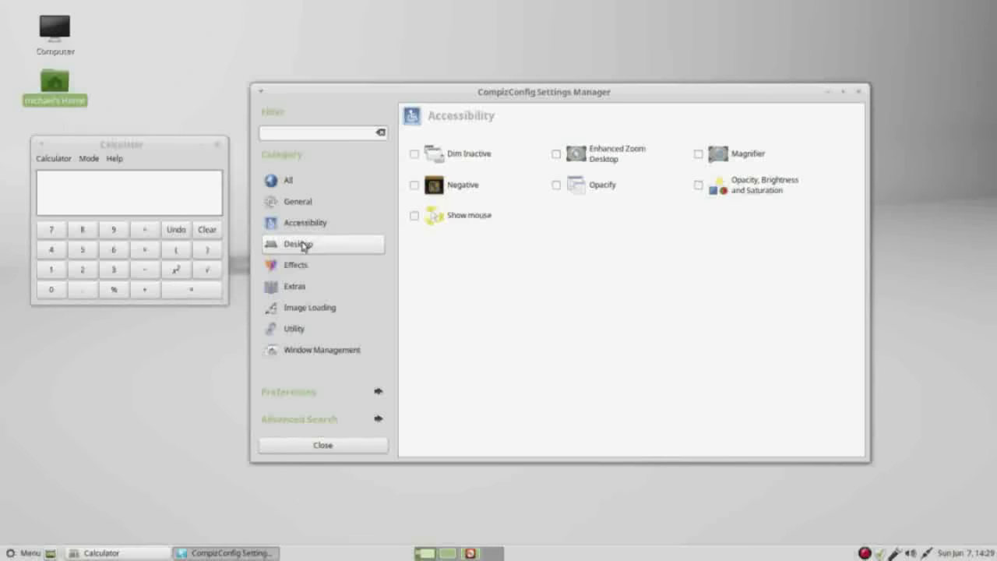
click(301, 245)
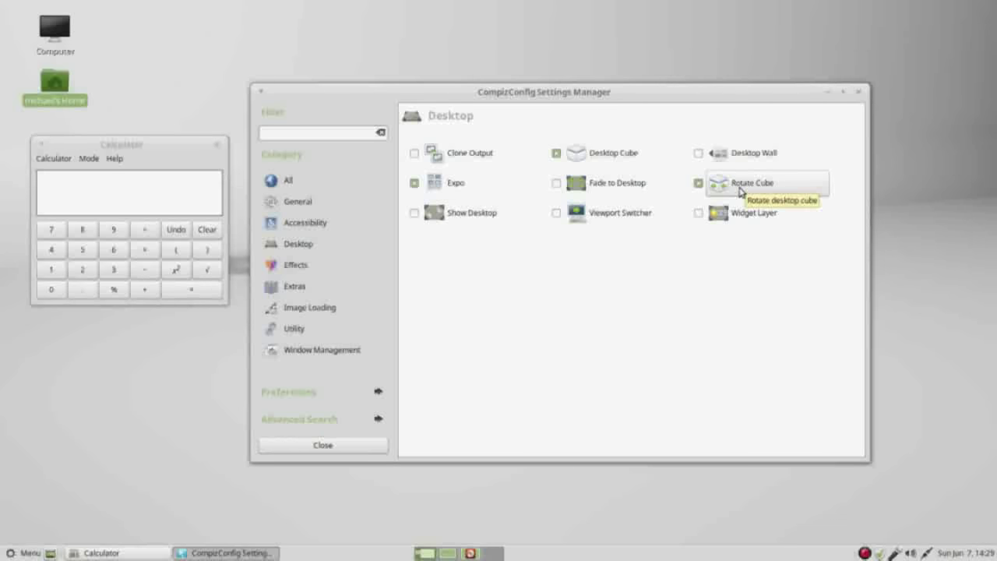
click(310, 268)
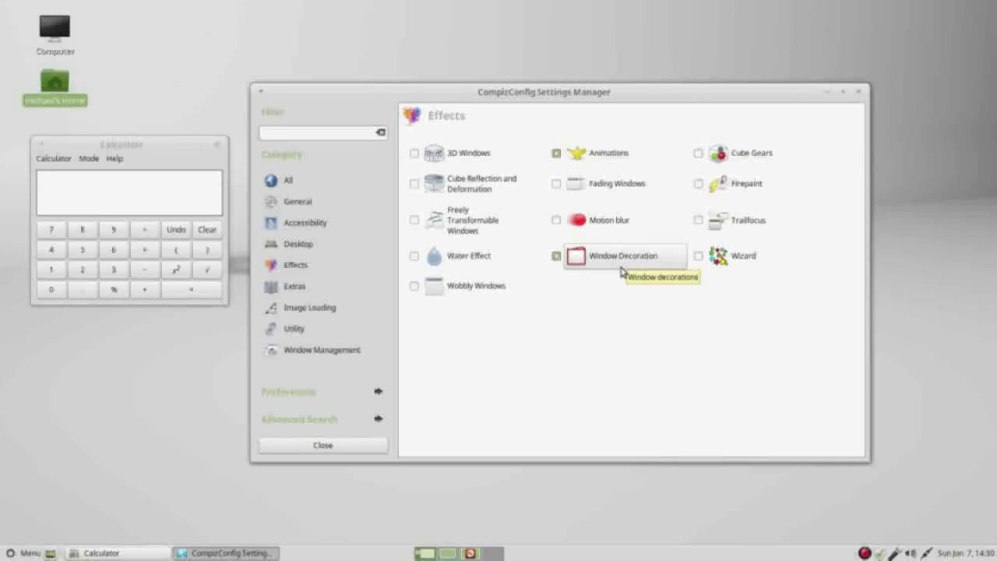
click(307, 289)
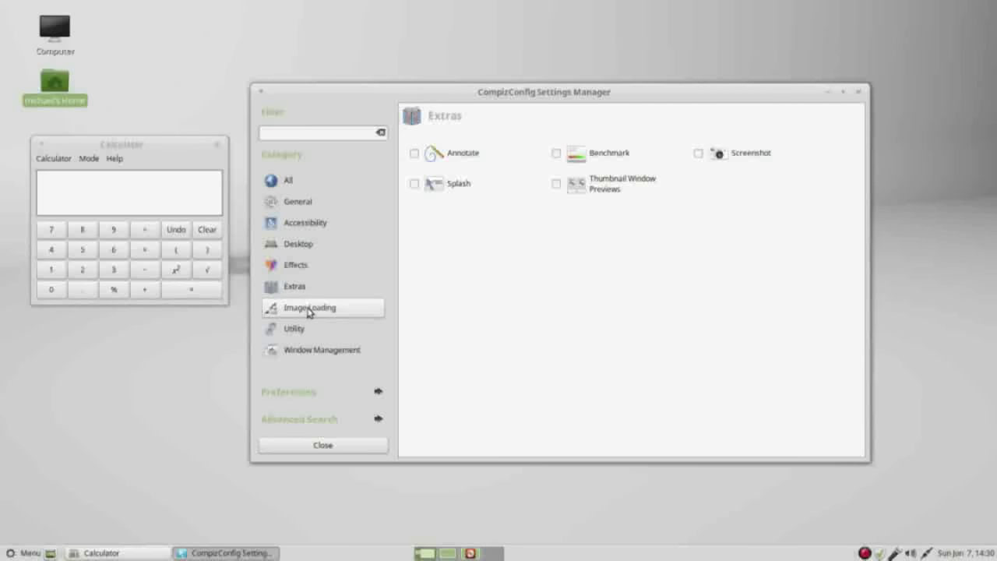
Step: Browse the Image Loading and Utility plugins, then list the Window Management plugins
click(310, 313)
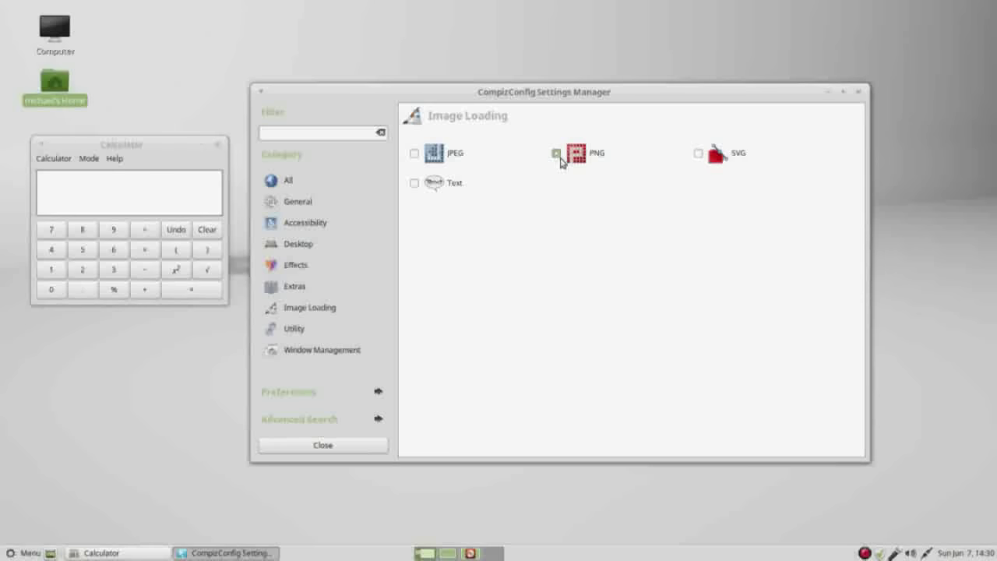
click(309, 335)
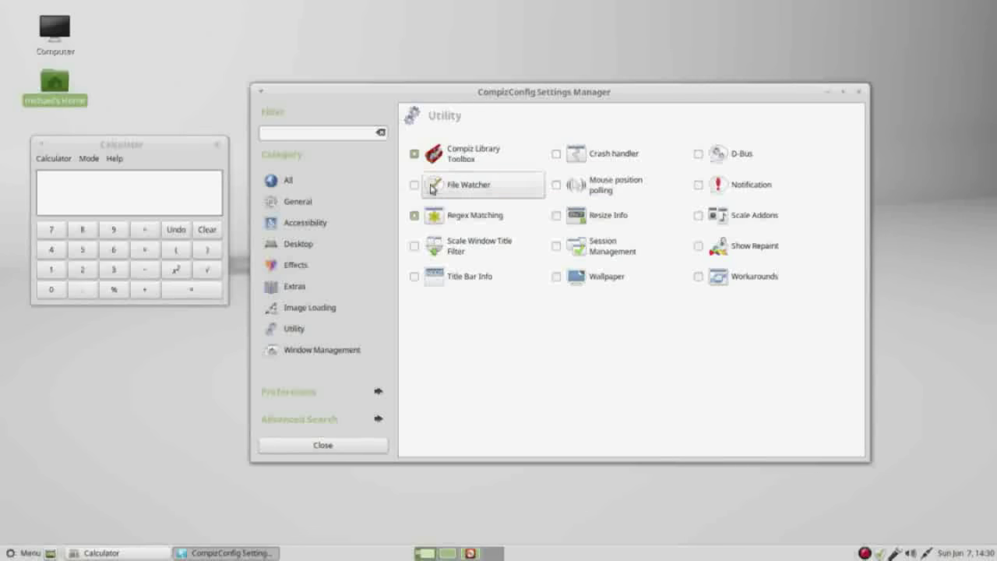
click(295, 357)
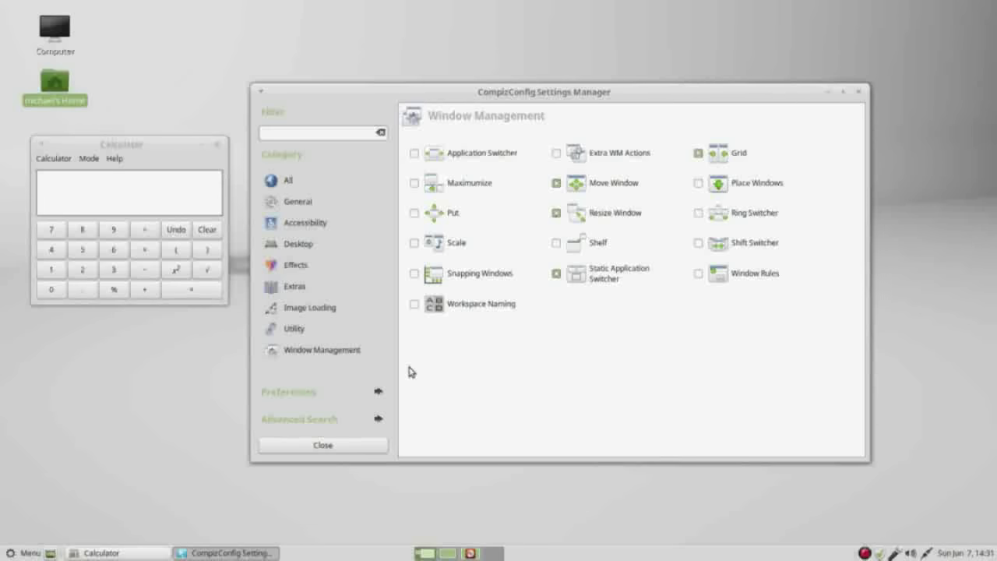
Step: In Effects, open Cube Reflection and Deformation and enable the plugin
click(331, 271)
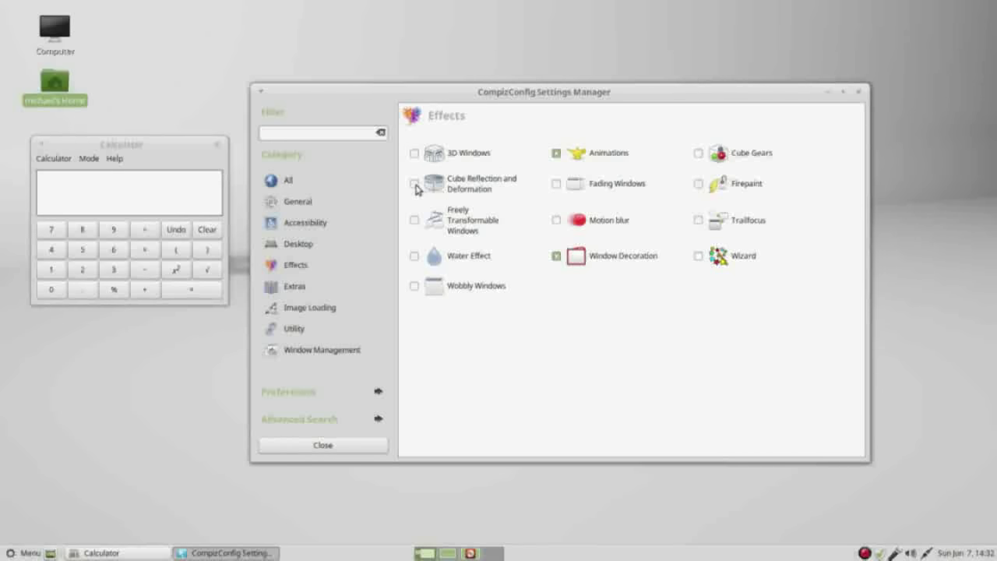
click(483, 189)
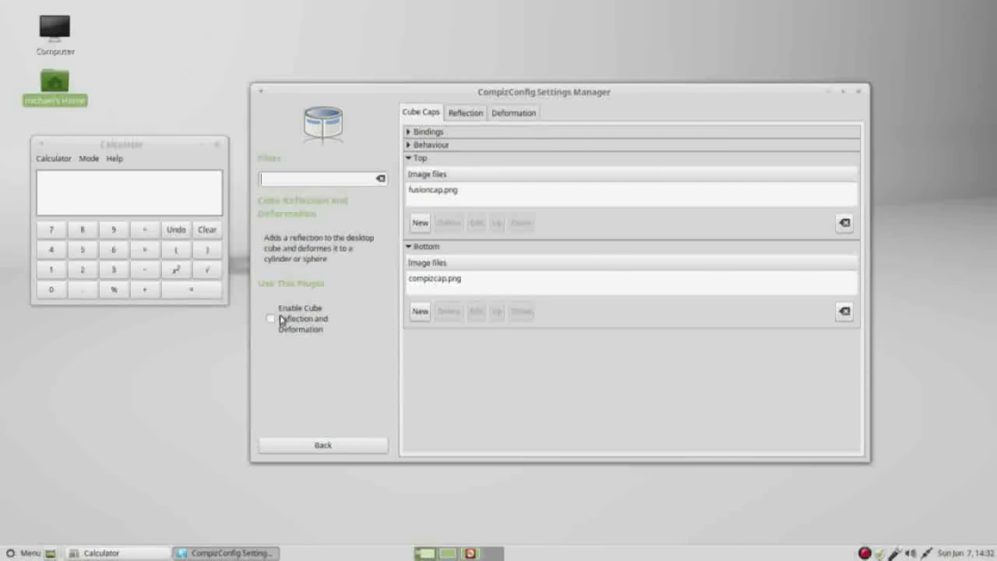
click(271, 320)
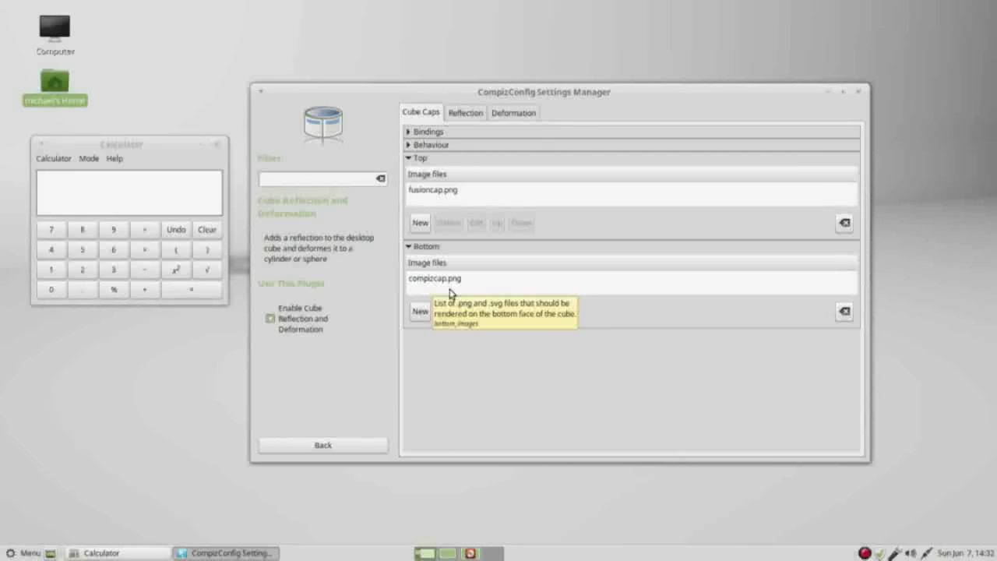
click(421, 224)
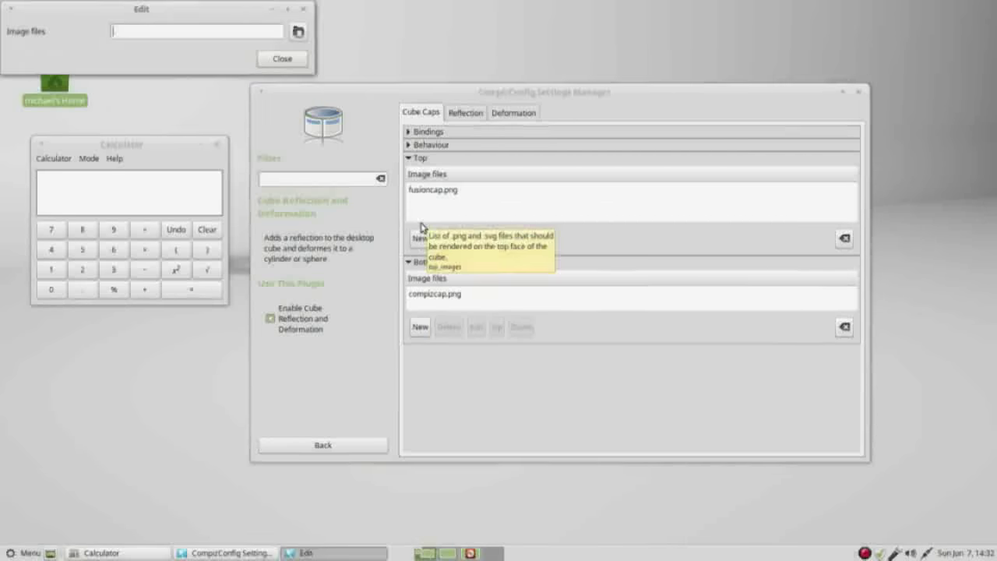
click(299, 32)
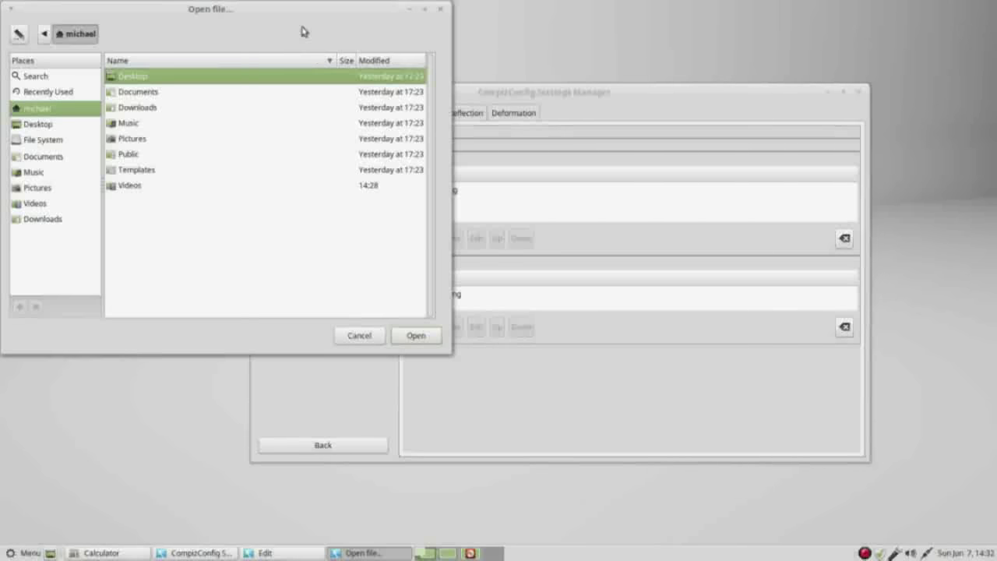
click(134, 139)
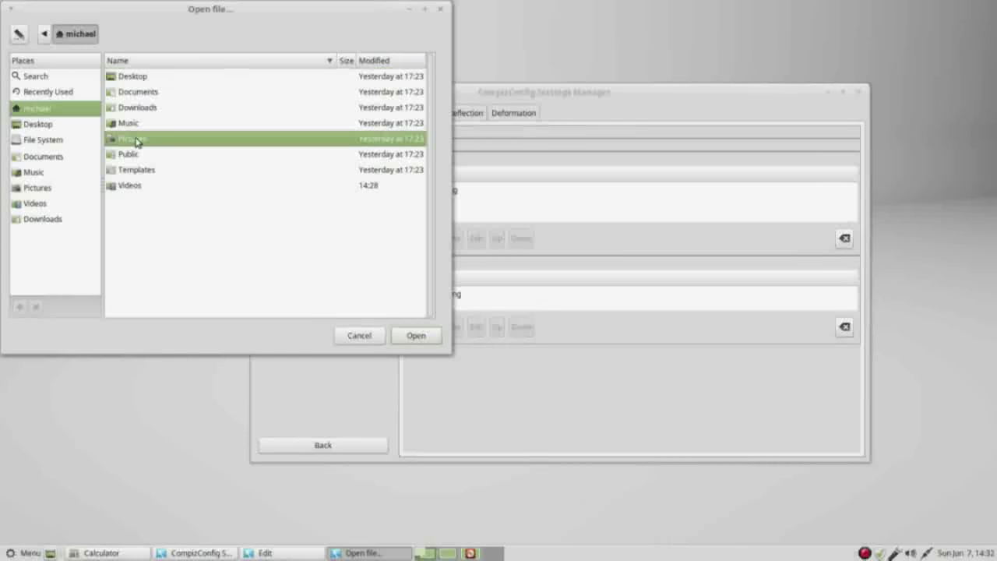
double_click(135, 140)
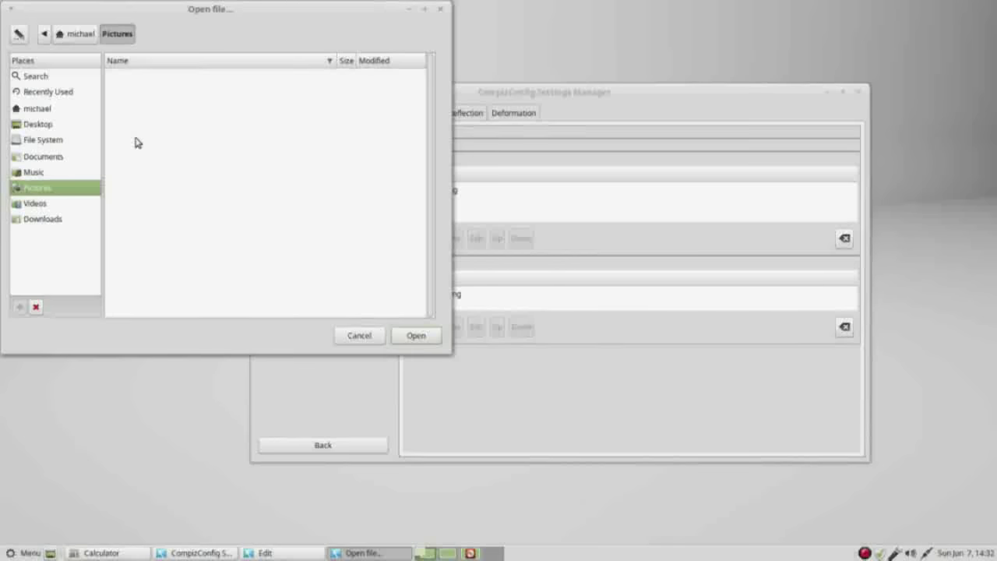
click(359, 336)
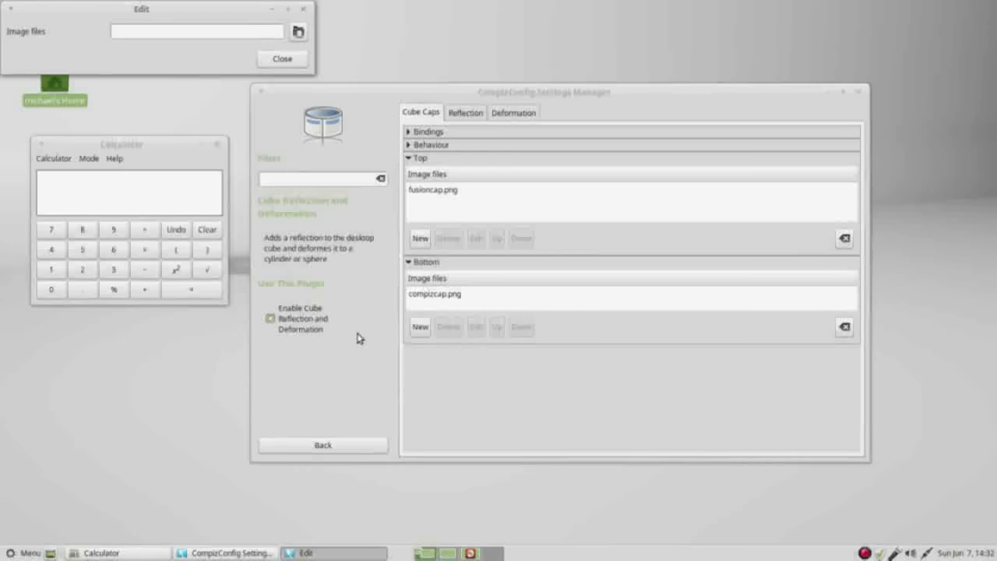
click(284, 61)
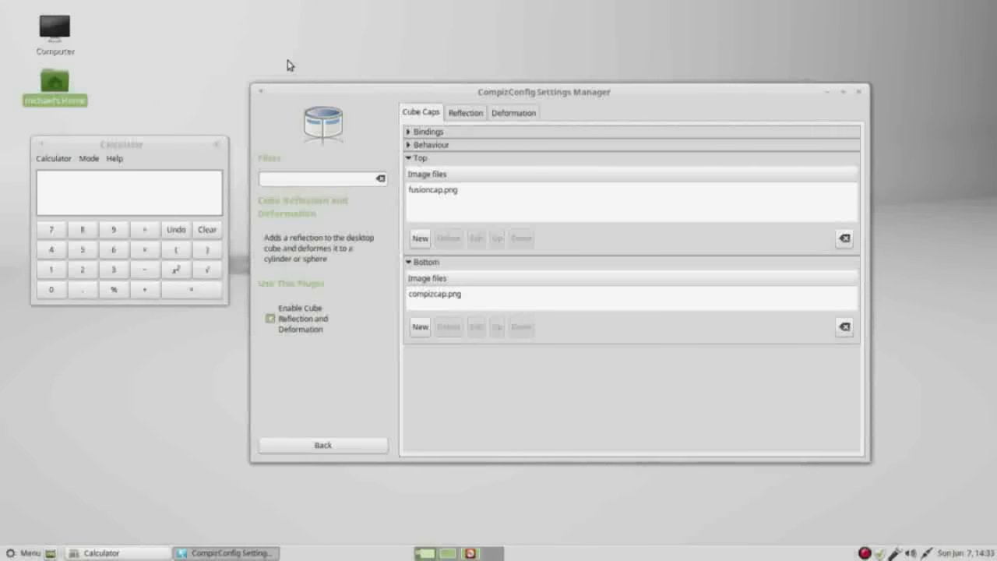
Step: Select the fusioncap.png cap image, then view the Reflection and Deformation settings
click(445, 194)
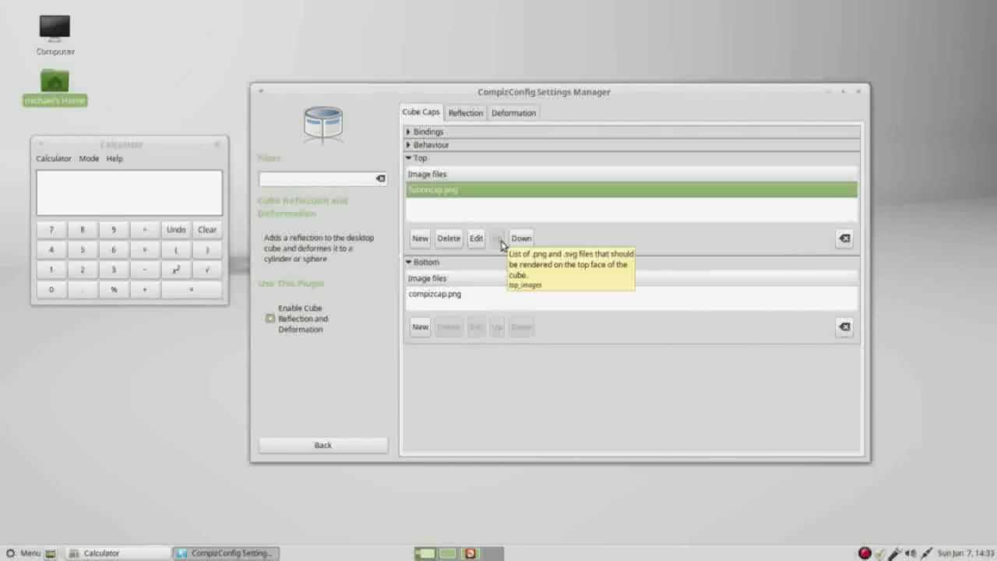
click(466, 114)
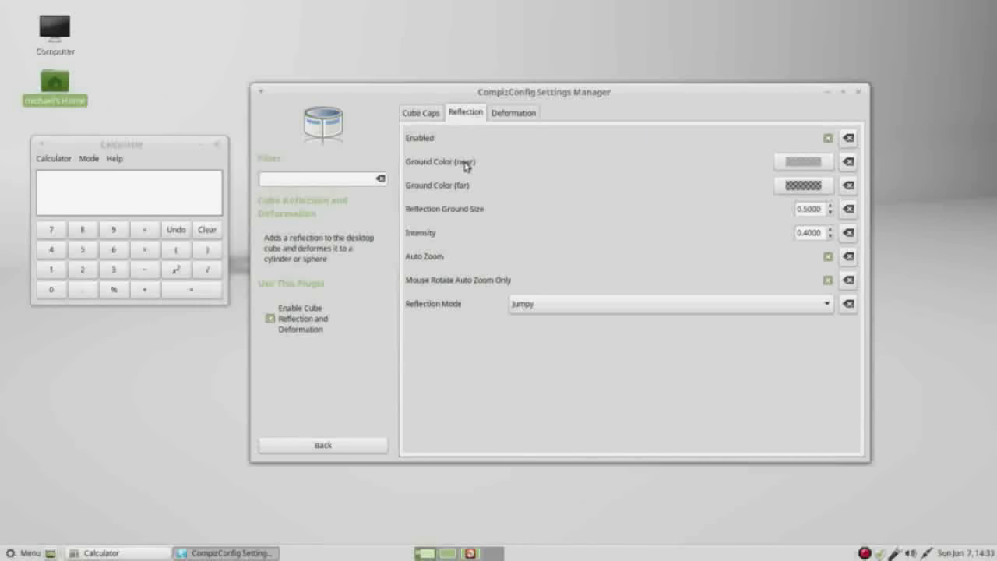
click(524, 117)
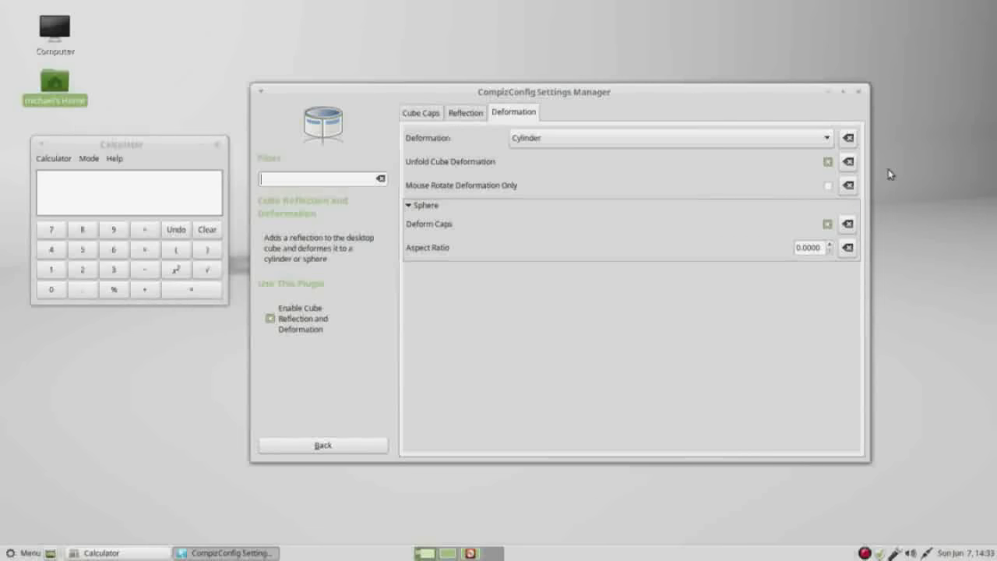
key(ctrl+alt+Right)
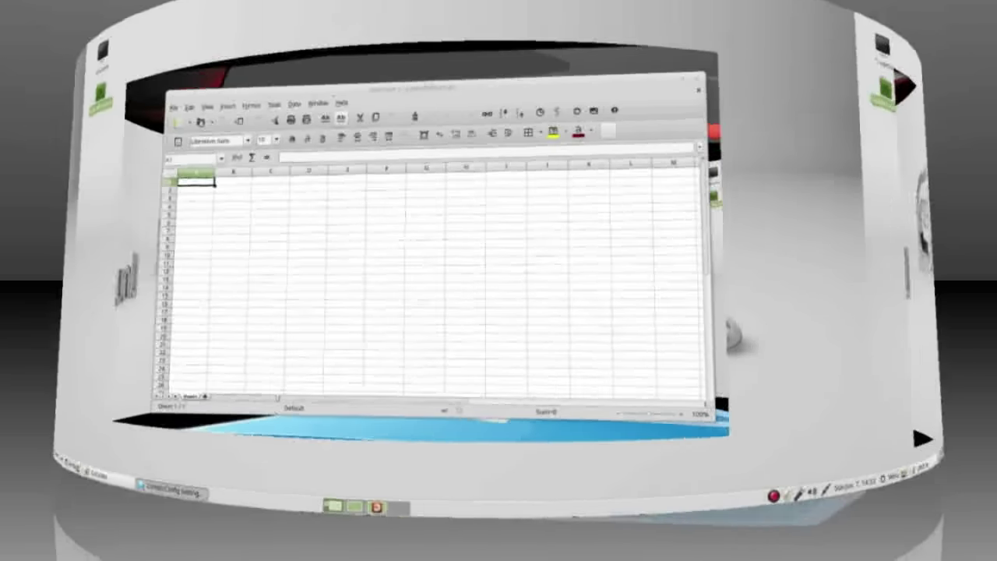
key(ctrl+alt+Left)
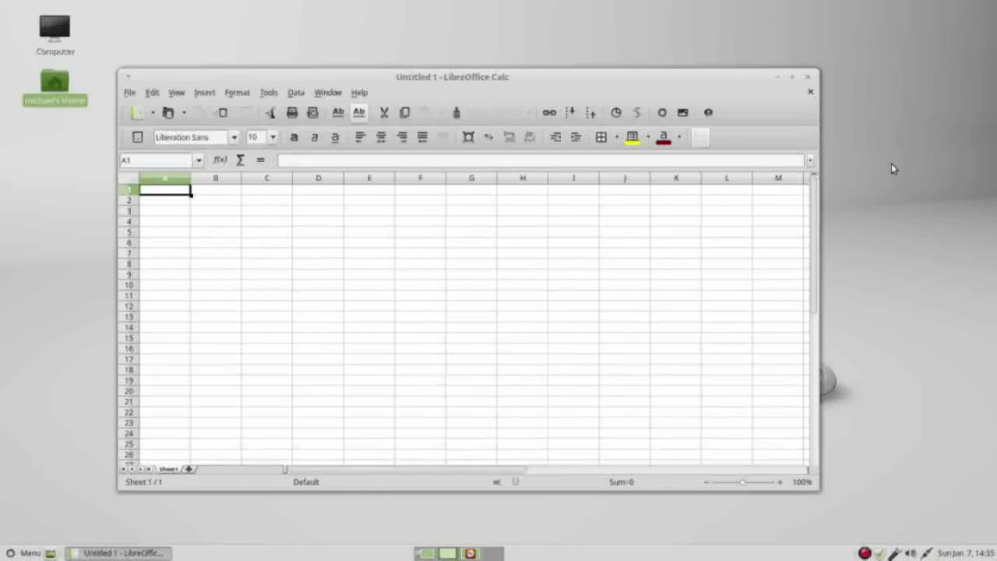
key(ctrl+alt+Left)
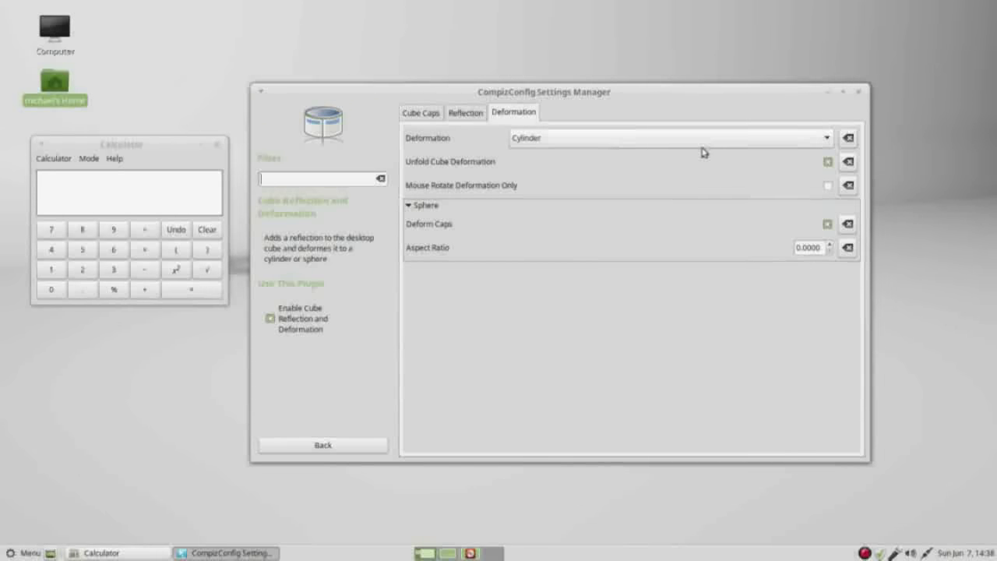
Step: Set the Deformation shape to Sphere and rotate the desktop with Ctrl+Alt+arrows to preview
click(804, 141)
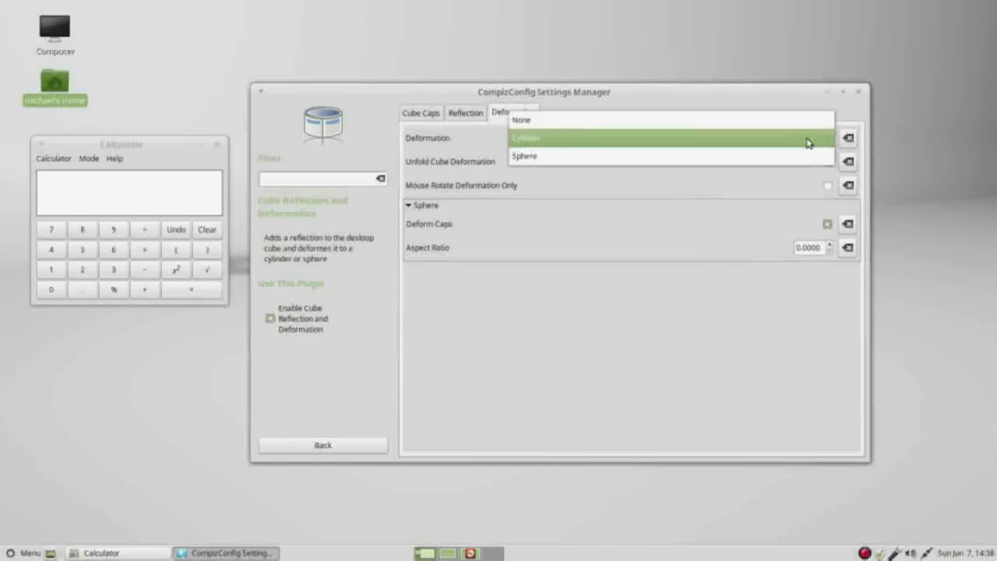
click(702, 159)
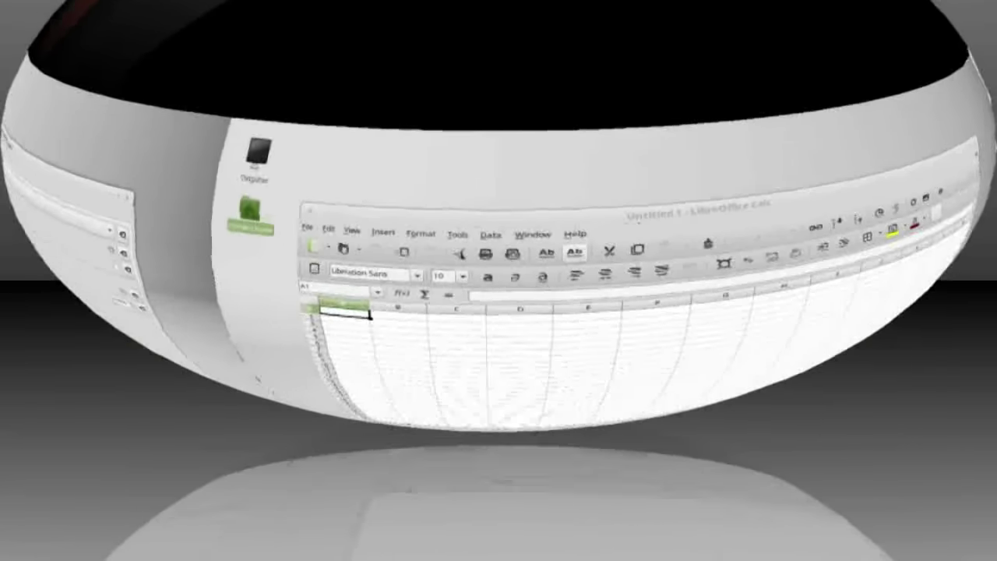
key(ctrl+alt+Left)
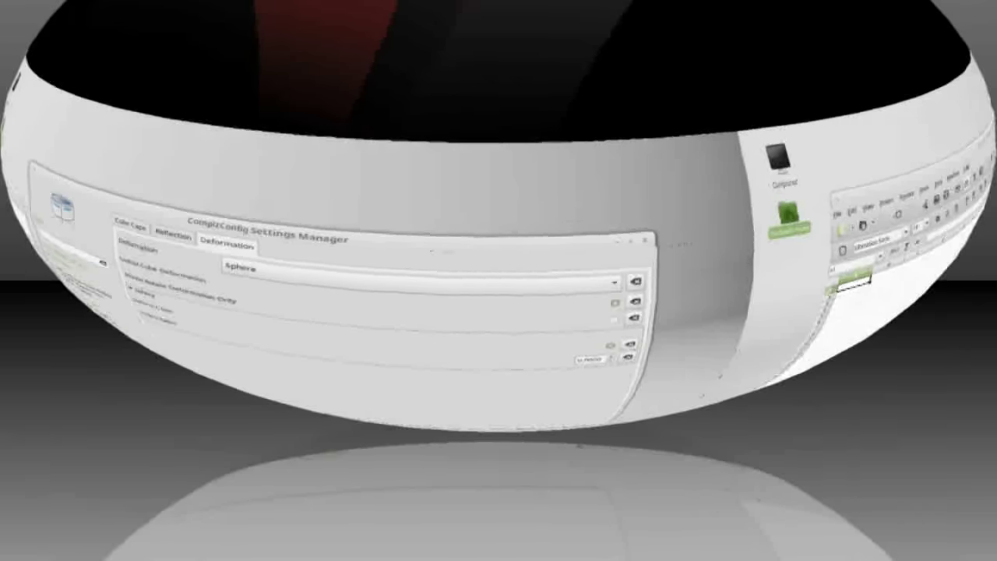
key(ctrl+alt+Right)
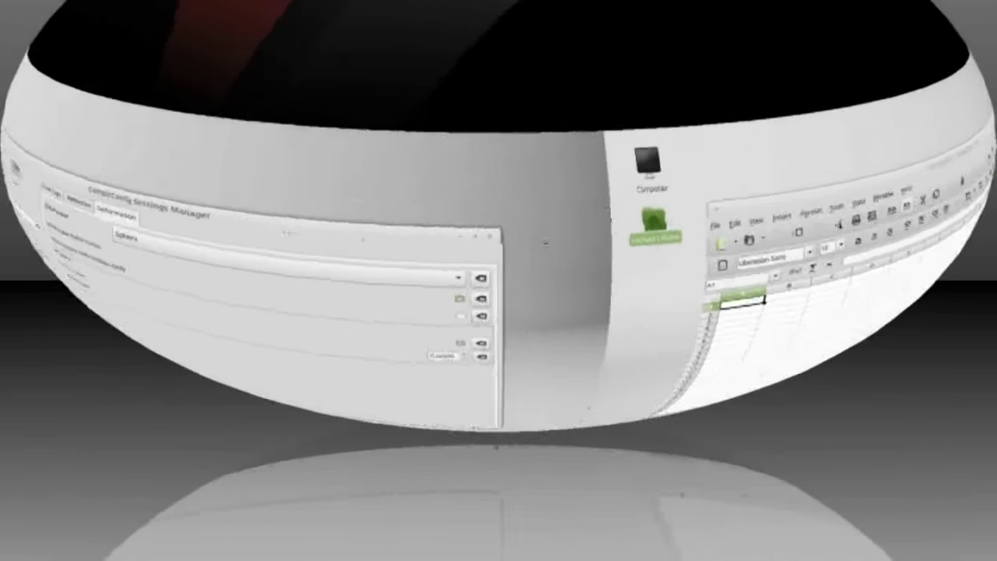
key(ctrl+alt+Left)
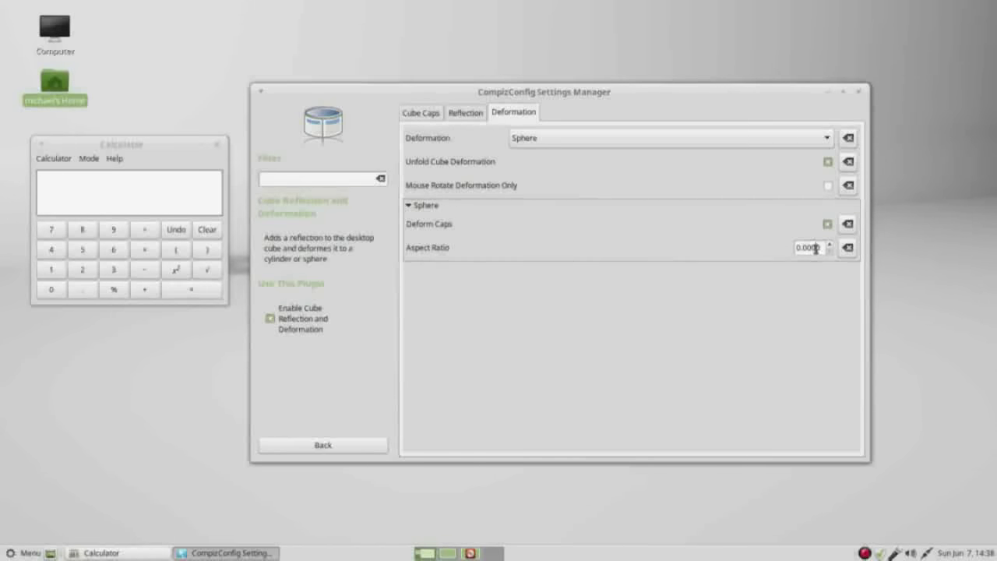
Step: Enter an Aspect Ratio of 1 and spin the desktop to preview the sphere
text(1)
key(ctrl+alt+Left)
Step: Return to the Effects plugin list and enable Wobbly Windows
click(345, 447)
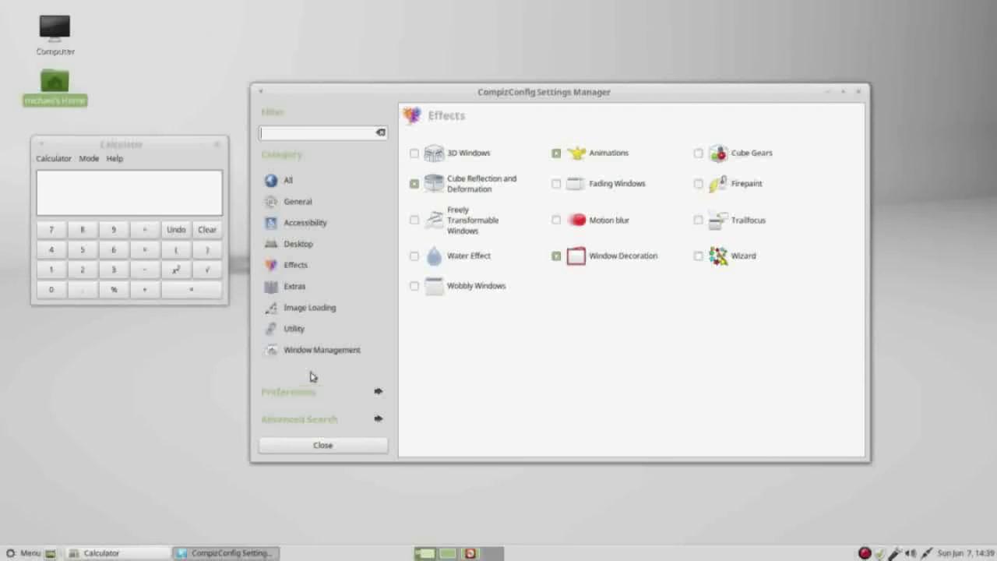
click(415, 287)
Step: Drag the settings and calculator windows to test the wobble, then open Animations settings
drag(452, 91, 534, 99)
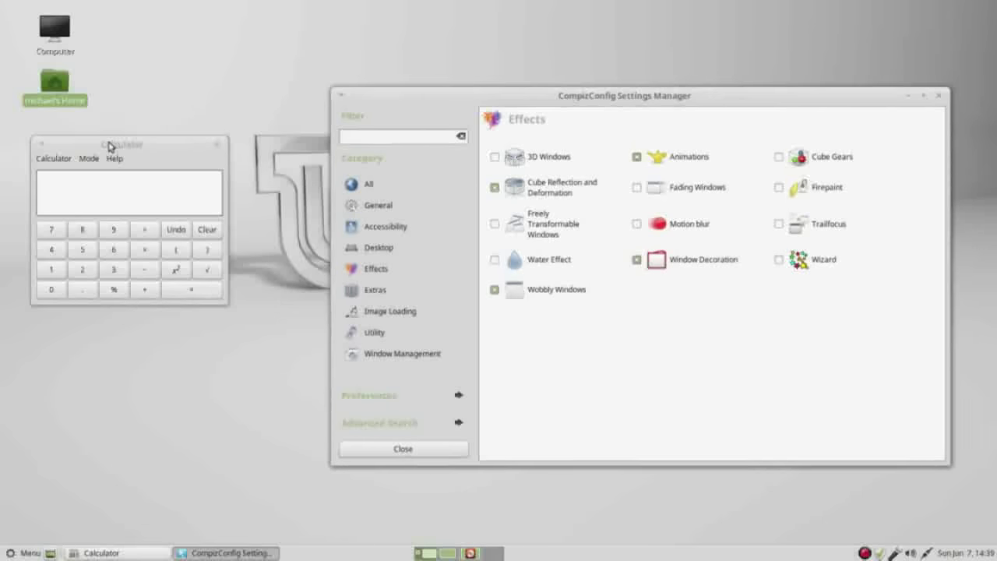
mouse_move(109, 146)
mouse_down()
mouse_move(456, 116)
mouse_move(182, 133)
mouse_move(178, 112)
mouse_move(128, 147)
mouse_up()
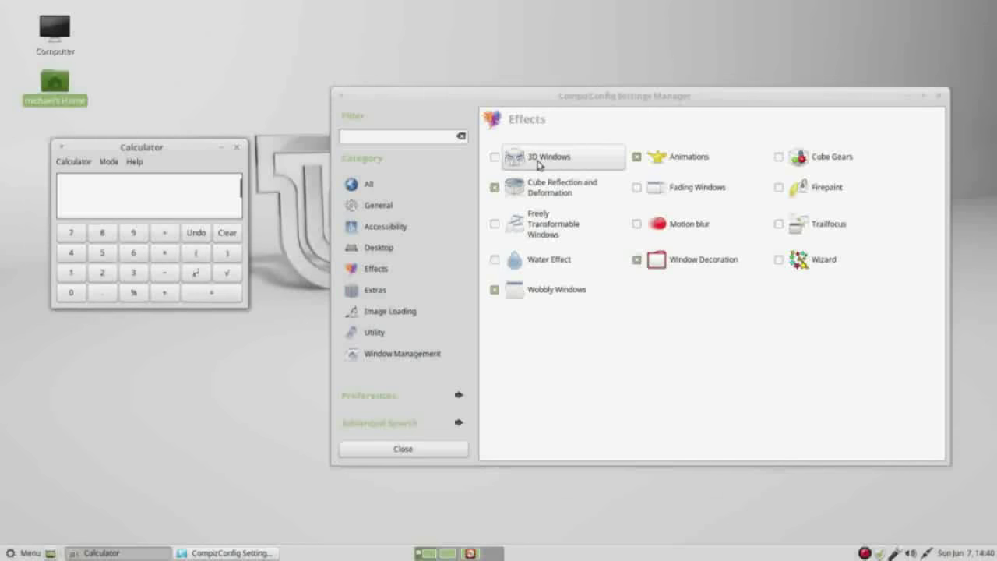
click(679, 159)
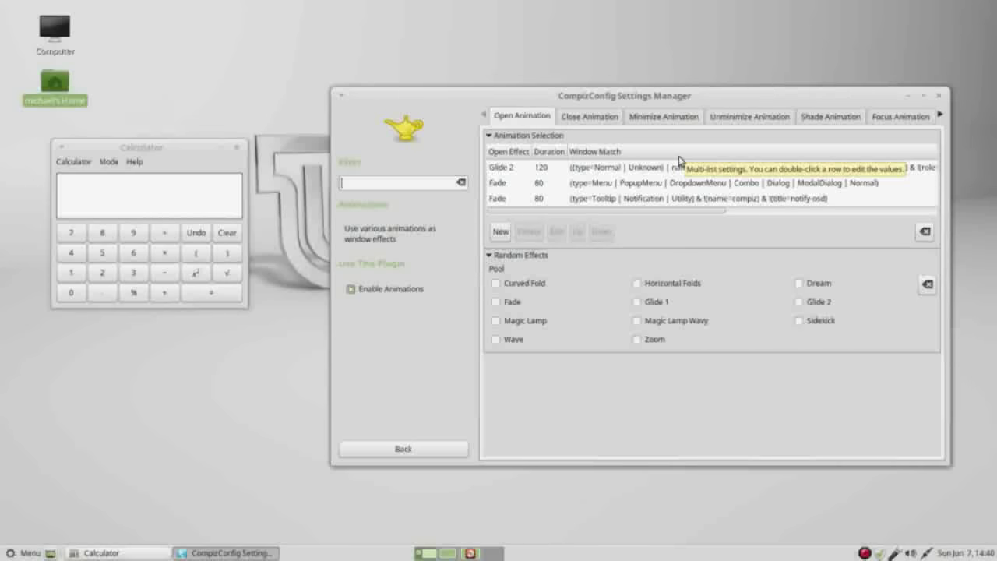
Step: Add a new Random open animation for Calc and include Sidekick in the random pool
click(500, 232)
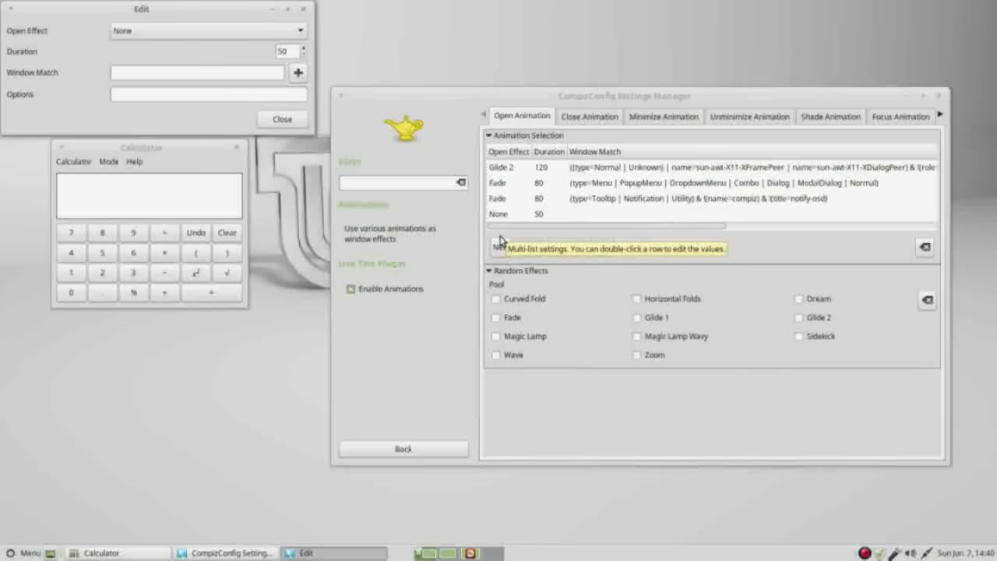
click(260, 32)
click(229, 53)
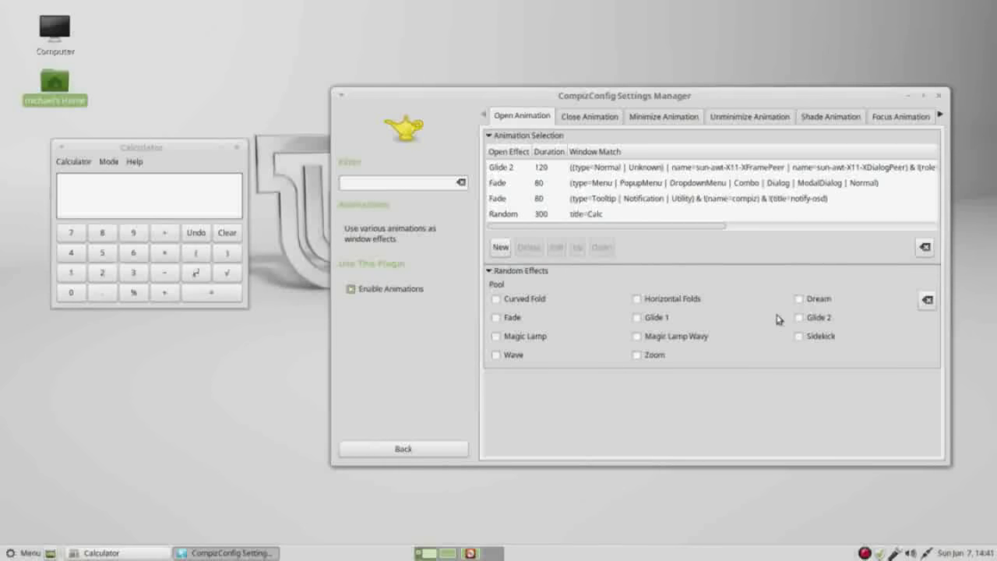
click(800, 337)
Step: Close the old Calc window on workspace 2, then launch Calc once on workspace 1 and close it
click(451, 553)
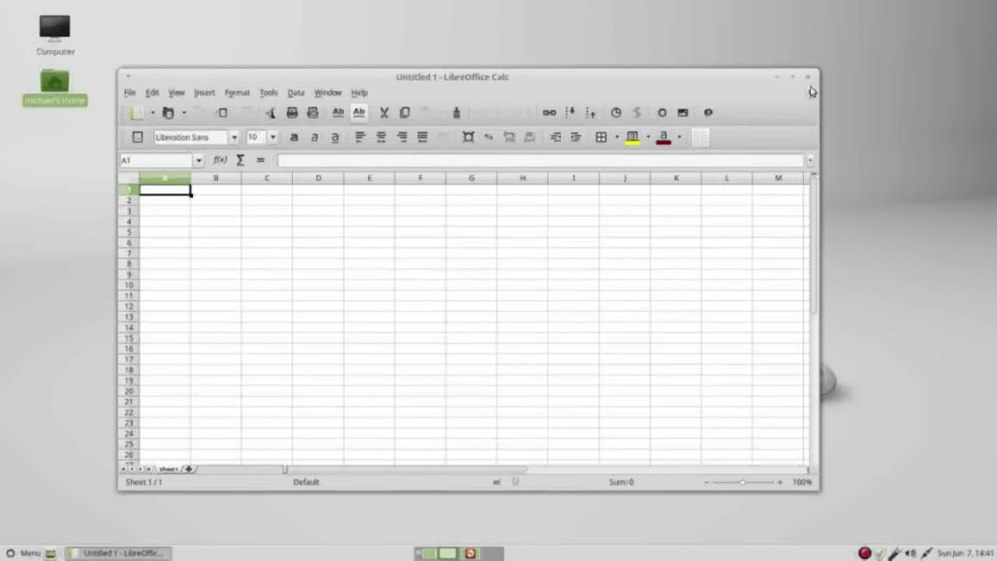
click(810, 79)
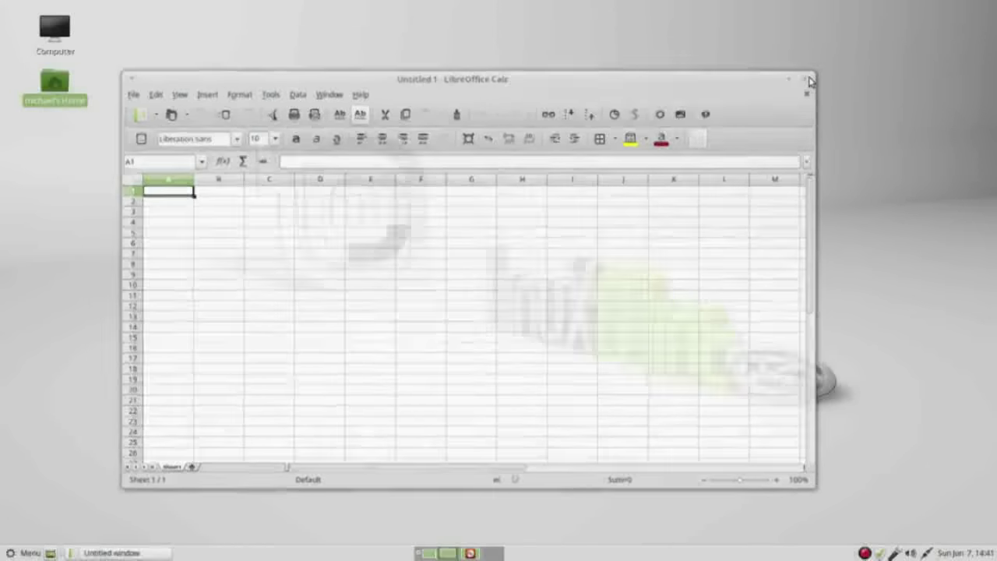
click(433, 554)
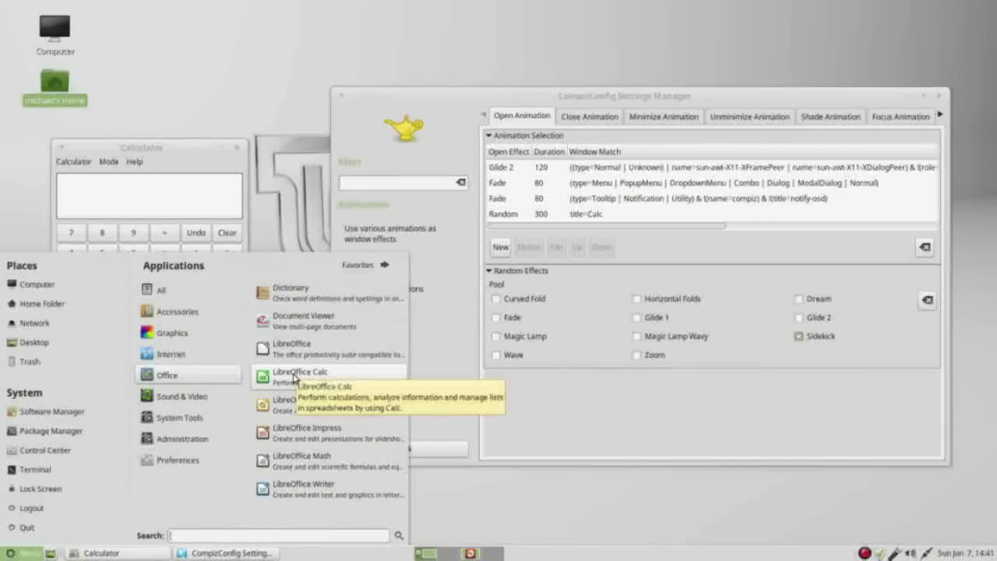
click(313, 381)
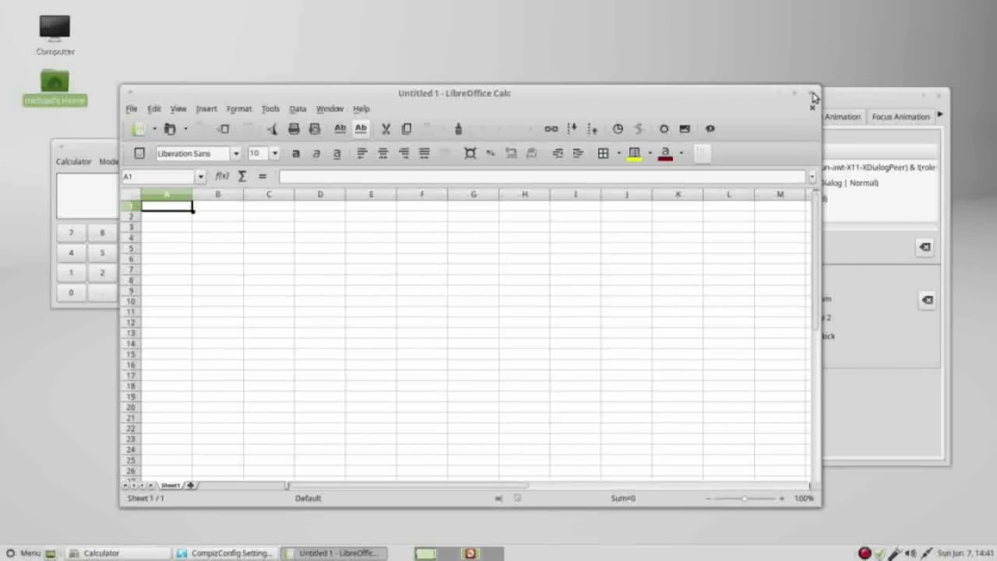
click(812, 97)
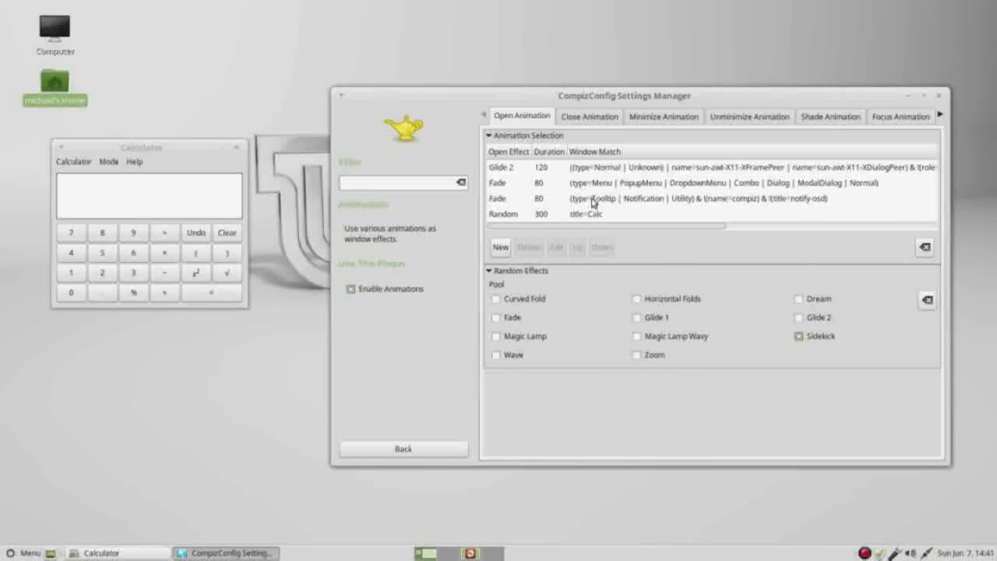
Step: Move the Random Calc open-animation entry to the top of the list
click(506, 217)
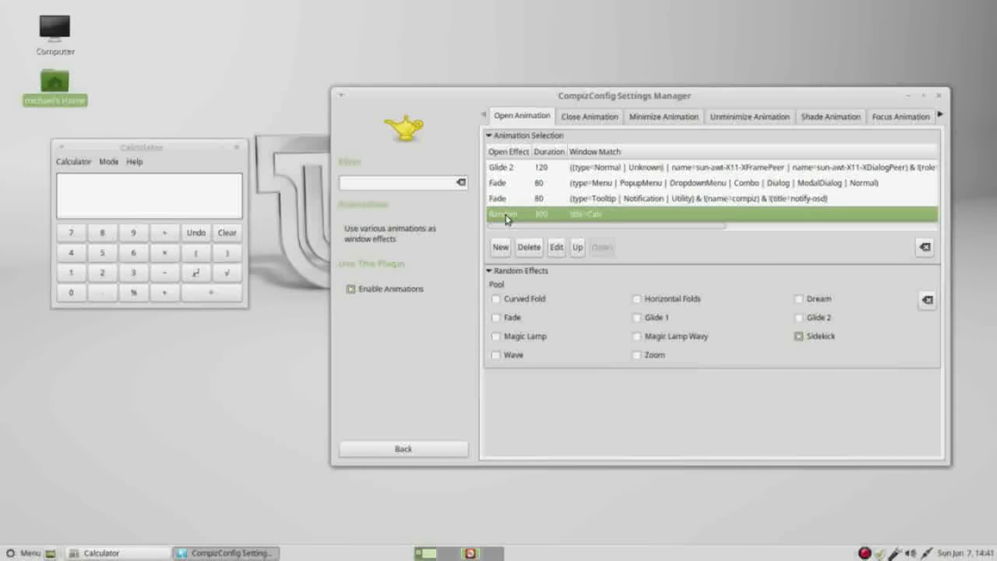
click(578, 248)
click(578, 248)
click(578, 247)
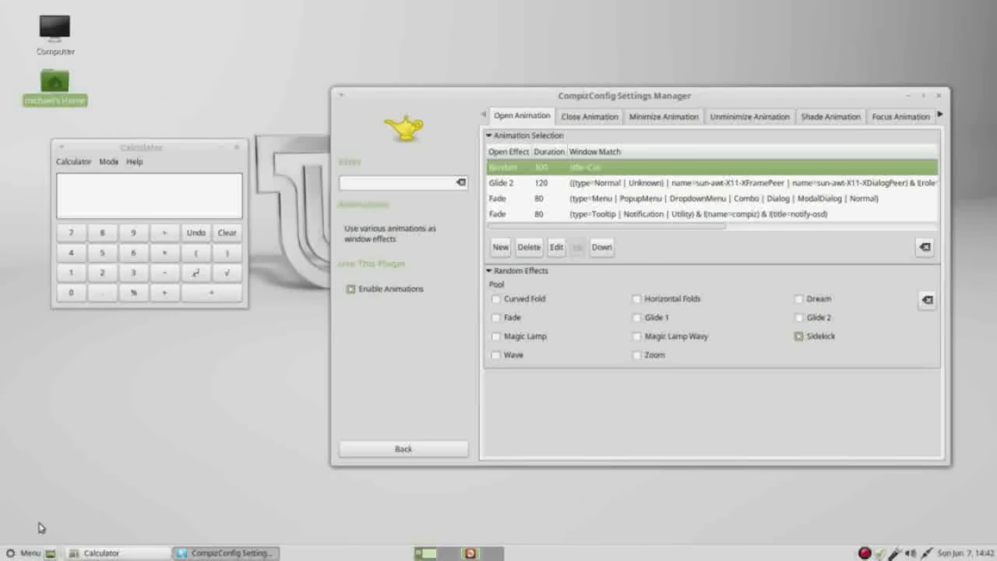
Step: Relaunch LibreOffice Calc from the applications menu, keeping the Compiz settings window in front
click(28, 550)
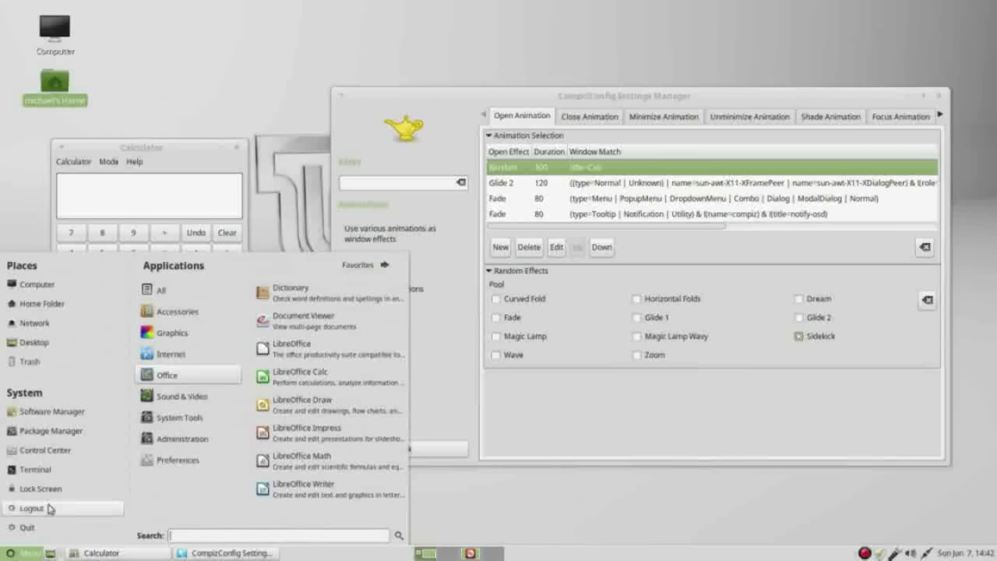
click(316, 377)
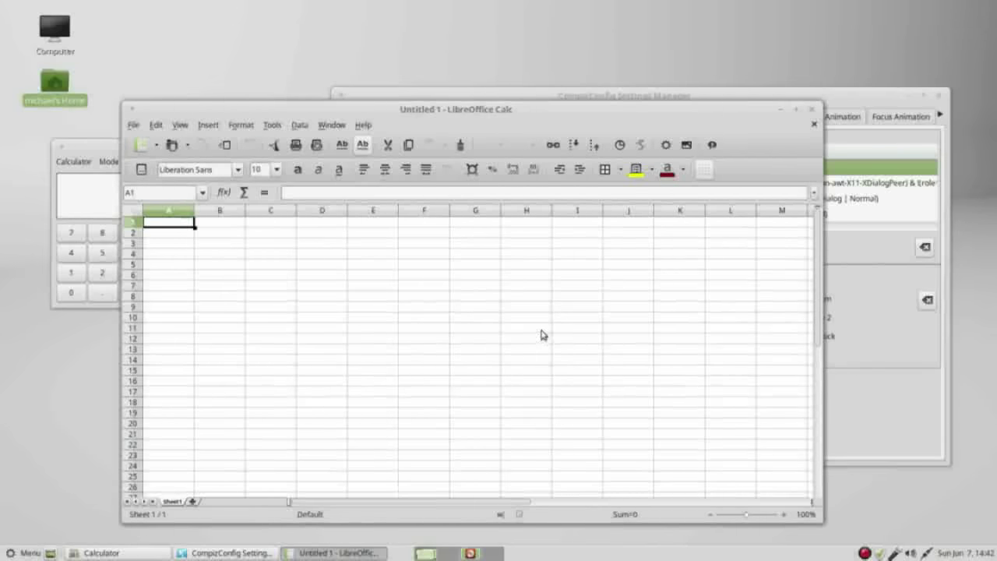
click(869, 104)
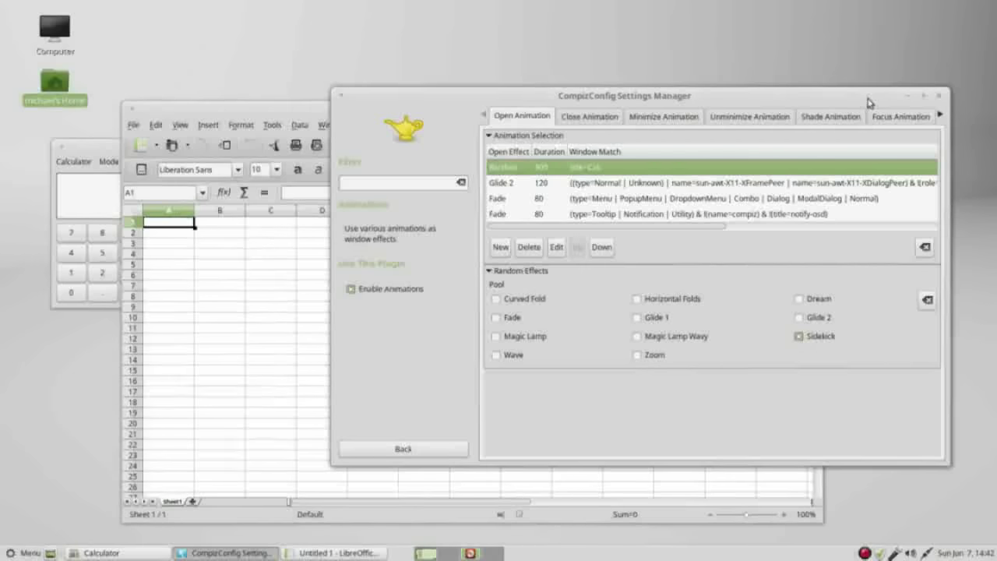
Step: Set Sidekick's Number of Rotations to 3 on the Effect Settings page
click(941, 116)
click(942, 116)
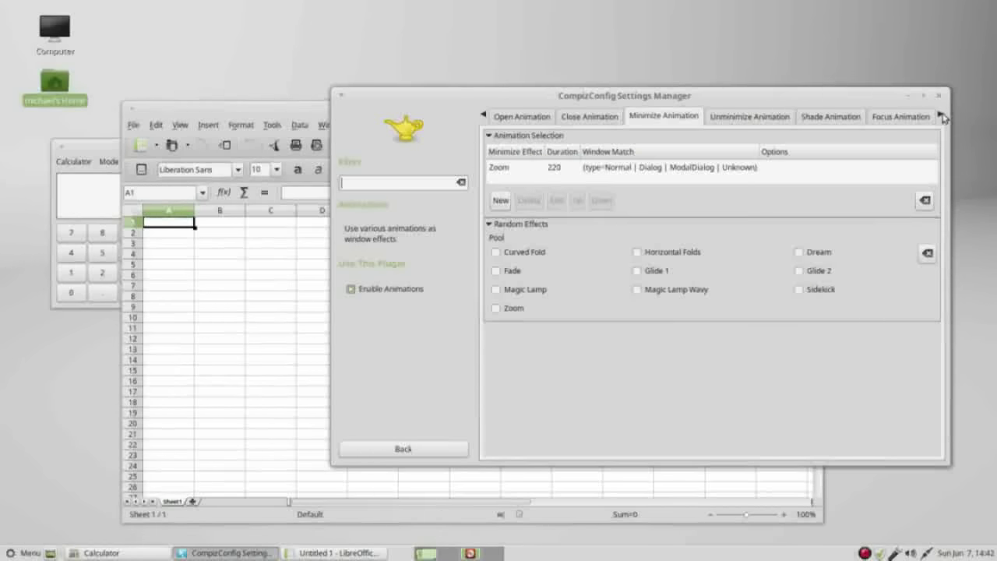
click(942, 116)
click(941, 116)
click(941, 116)
click(942, 116)
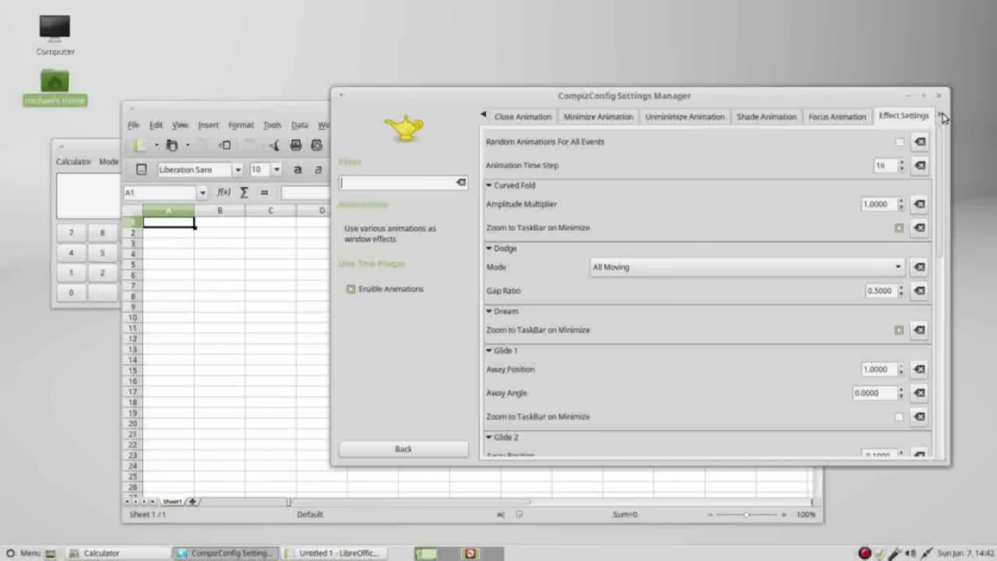
drag(941, 160, 946, 347)
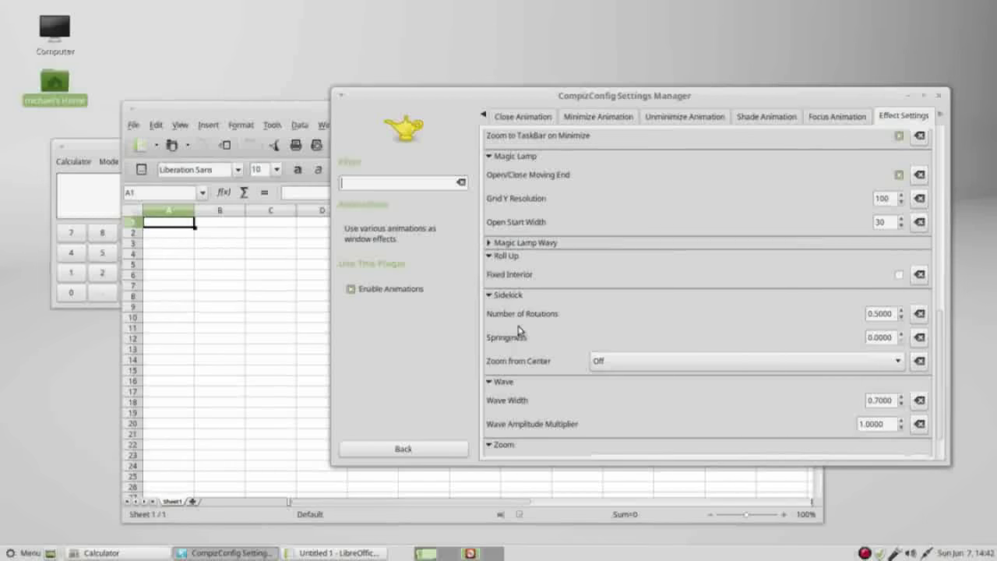
drag(894, 314, 853, 312)
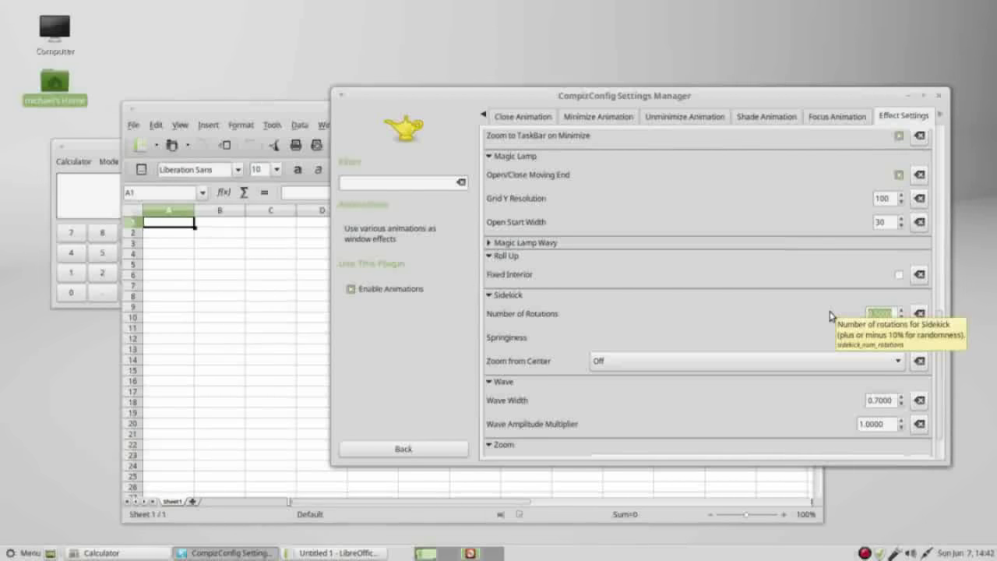
text(3)
key(Return)
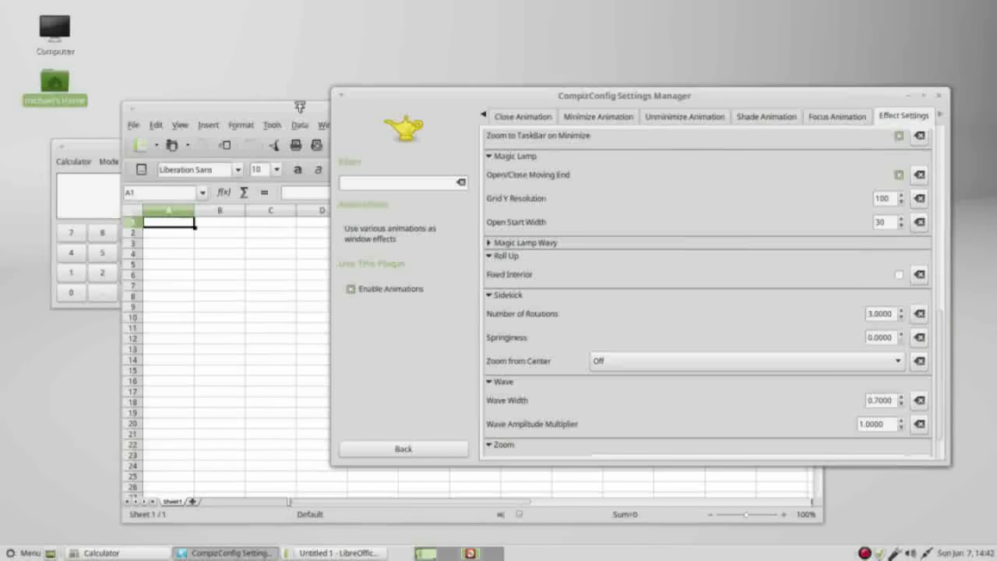
click(303, 108)
Step: Close the current Calc window and relaunch Calc to preview the Sidekick spin, with the Compiz settings window in front
click(814, 123)
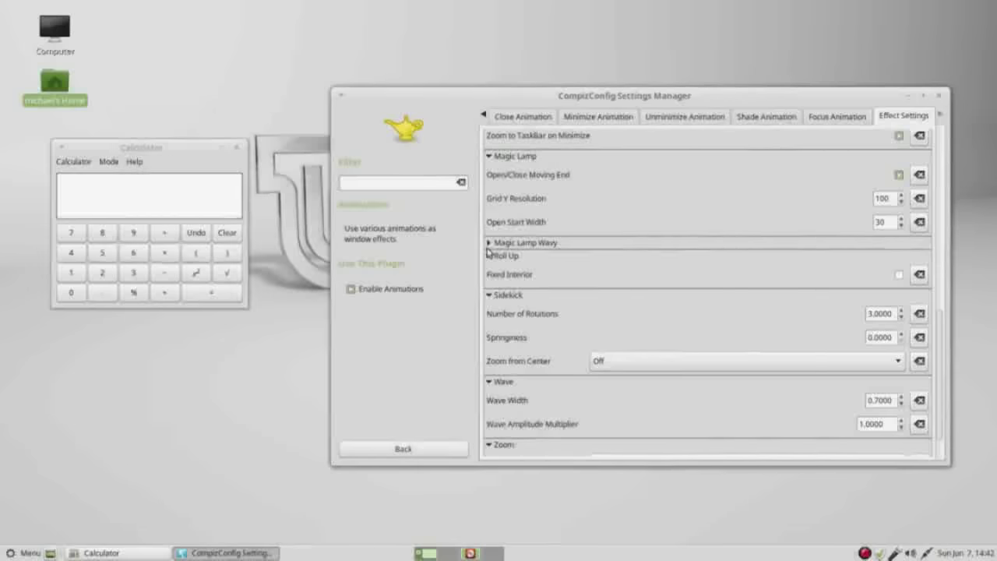
click(10, 553)
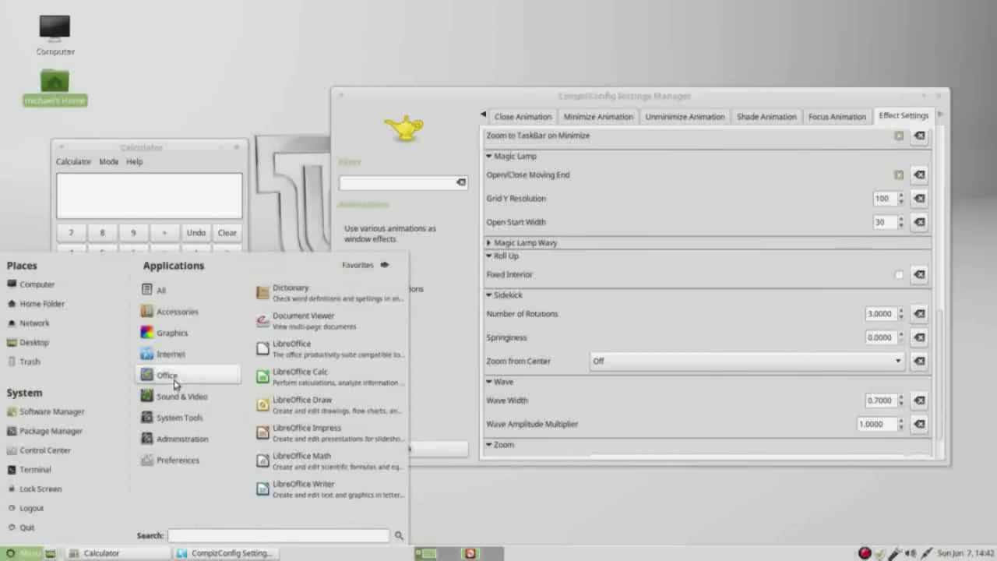
click(300, 374)
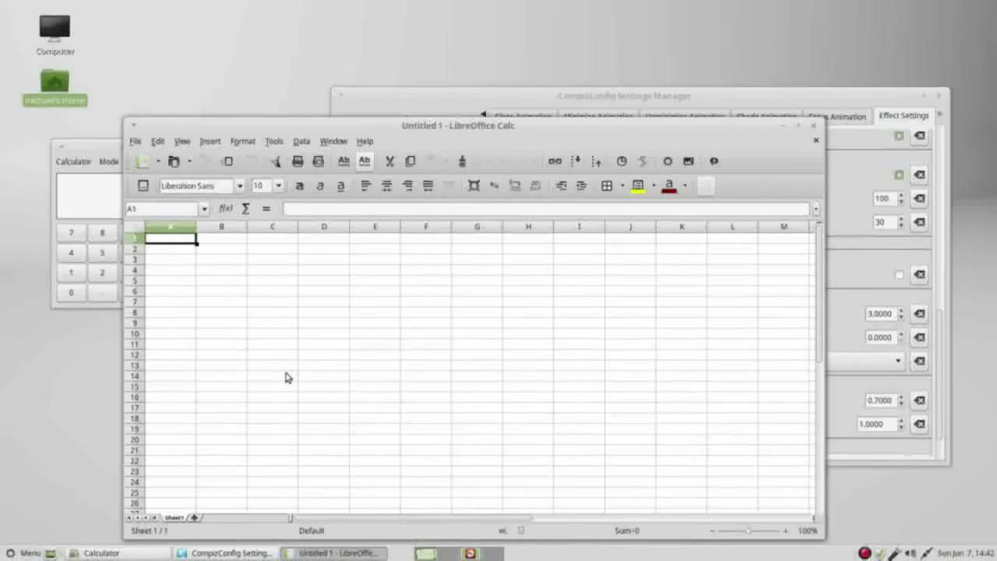
click(580, 98)
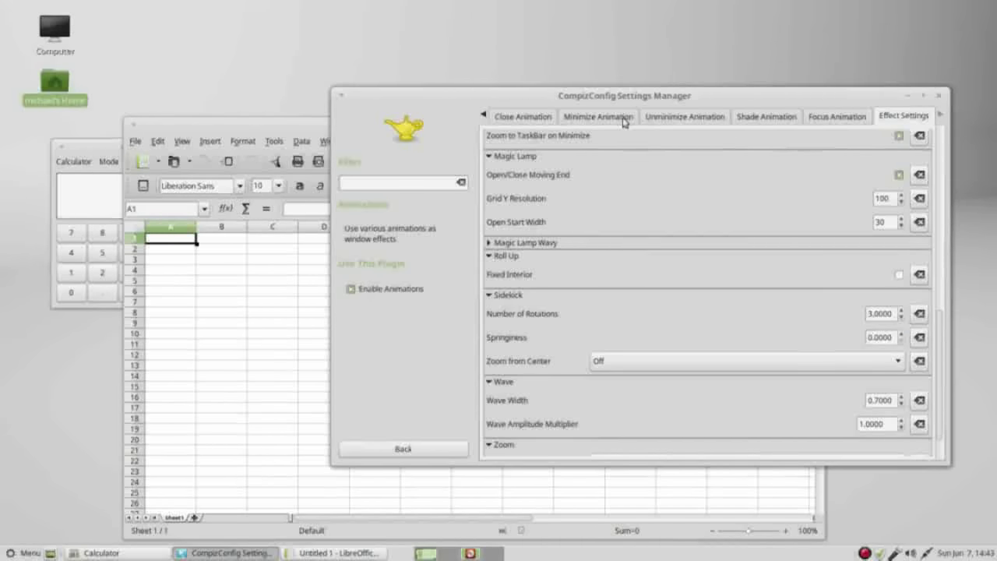
Step: Tick Wave and Dream in the Open Animation Random Effects Pool, then leave the Animations plugin
click(483, 115)
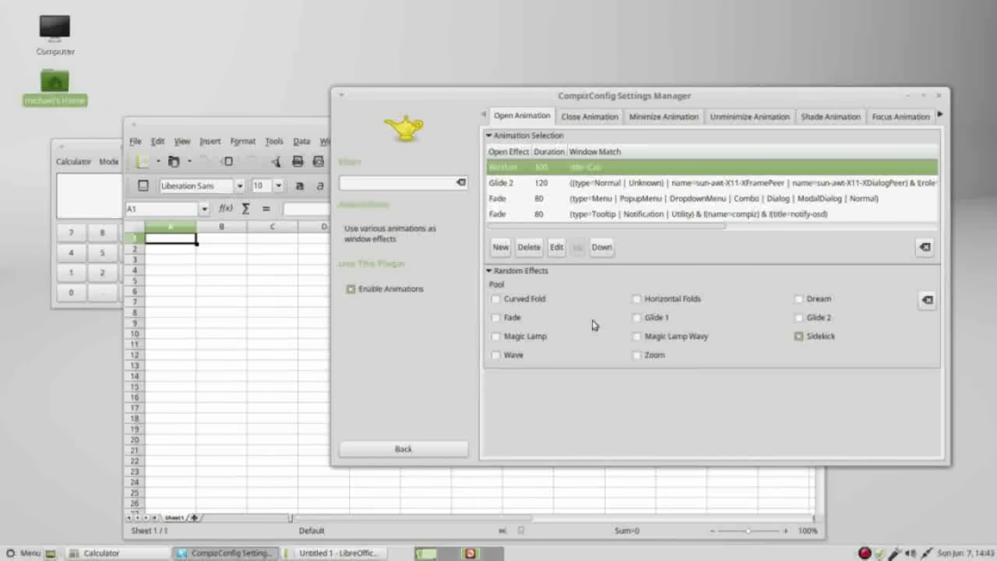
click(497, 355)
click(799, 300)
click(398, 455)
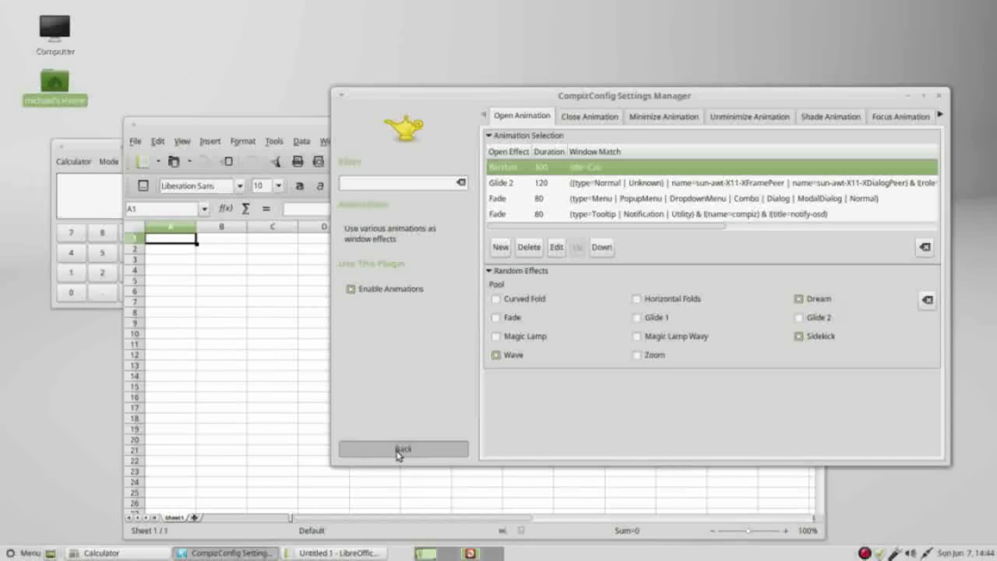
Step: Show plugins from all categories, then bring up the applications menu
click(367, 187)
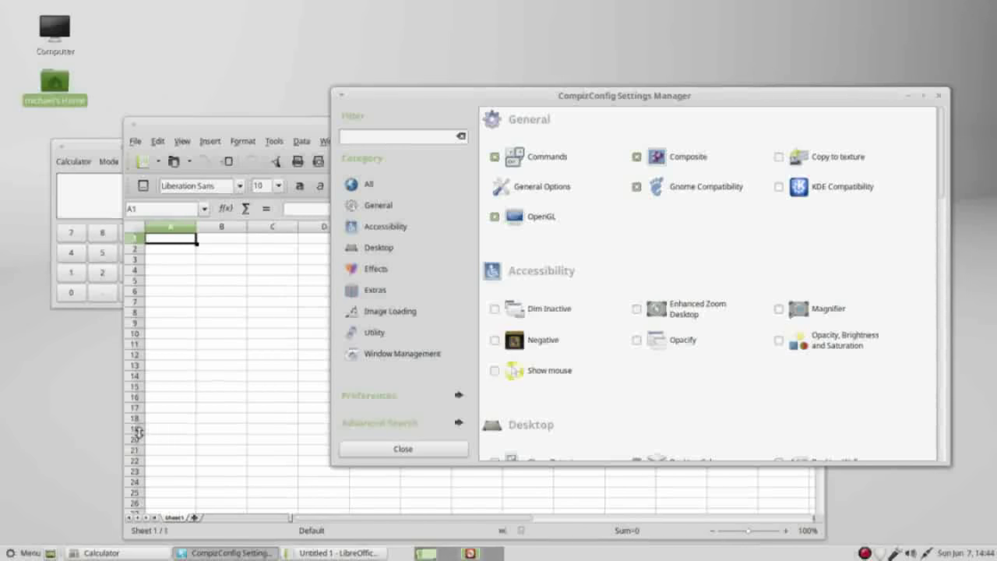
click(38, 556)
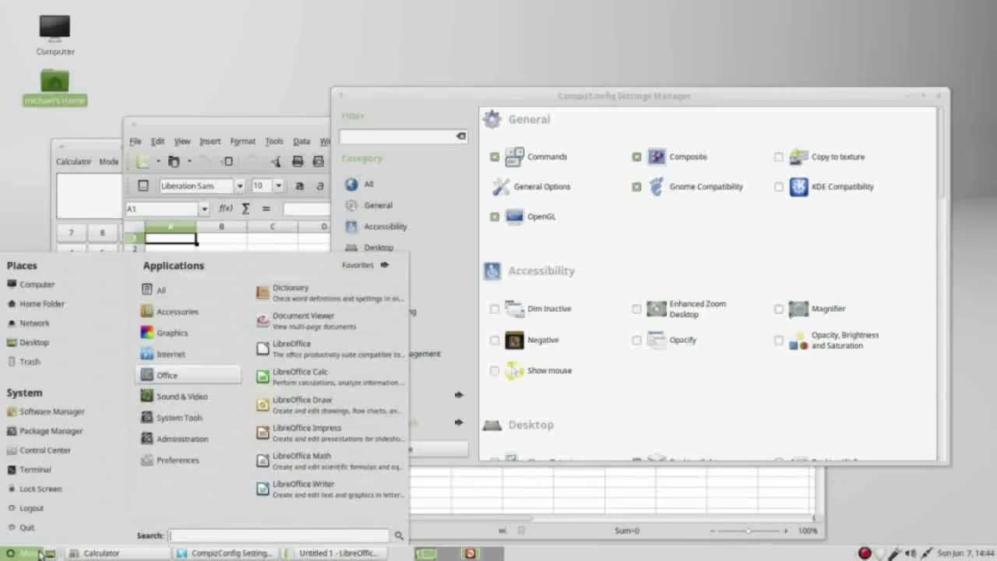
Step: Run compiz --version in a new Terminal, which reports Compiz 0.9.11.3
click(44, 476)
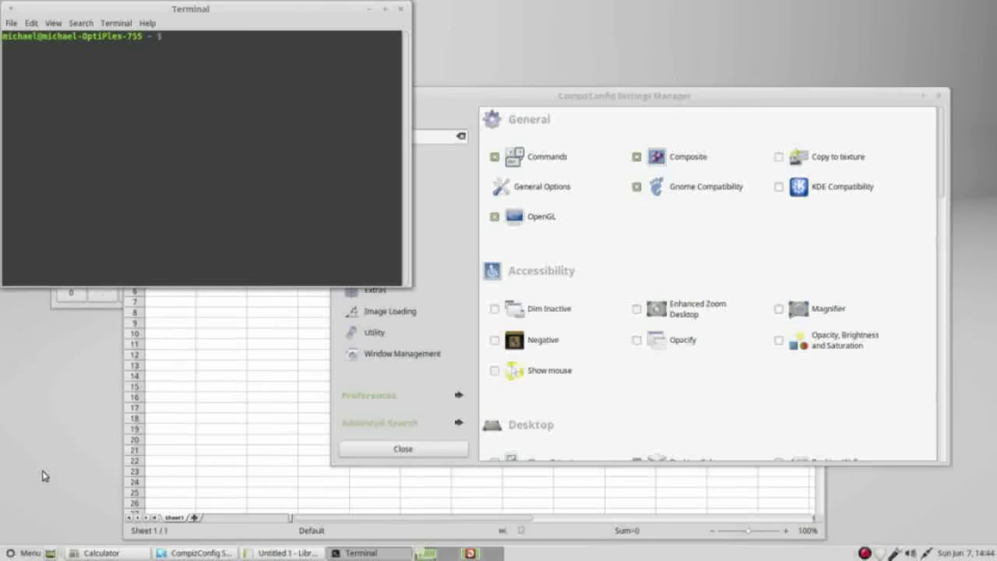
text(compiz --version)
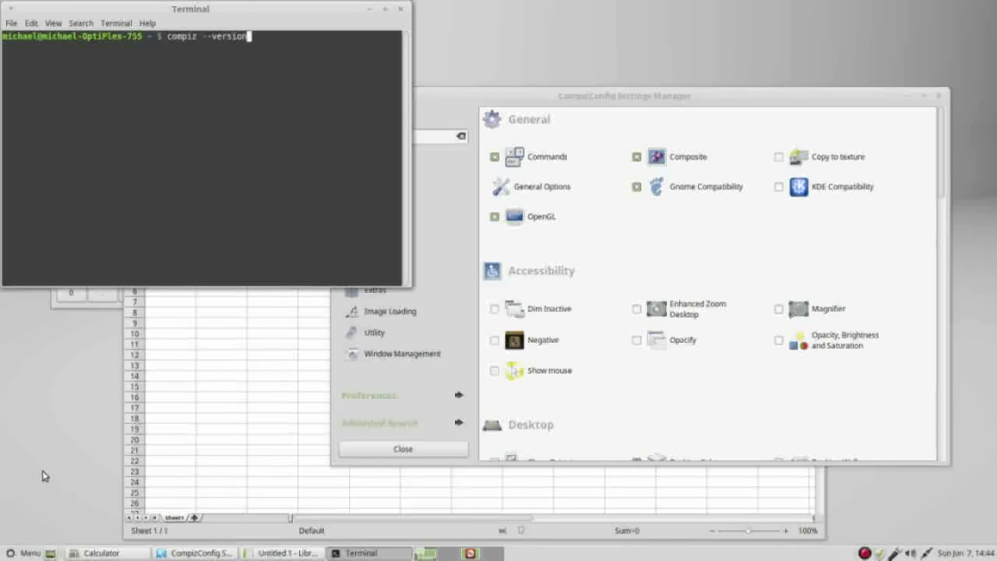
key(Return)
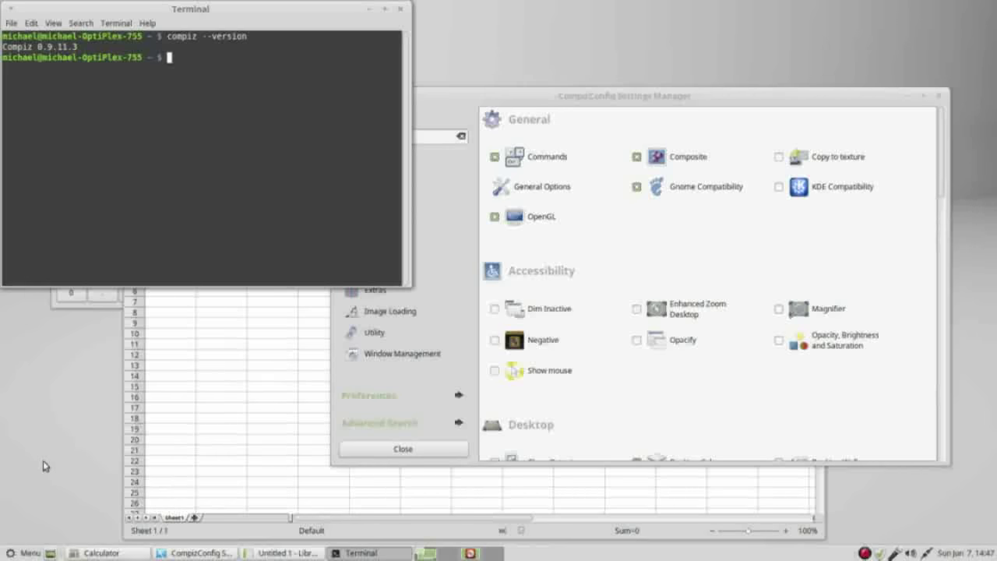
key(ctrl+d)
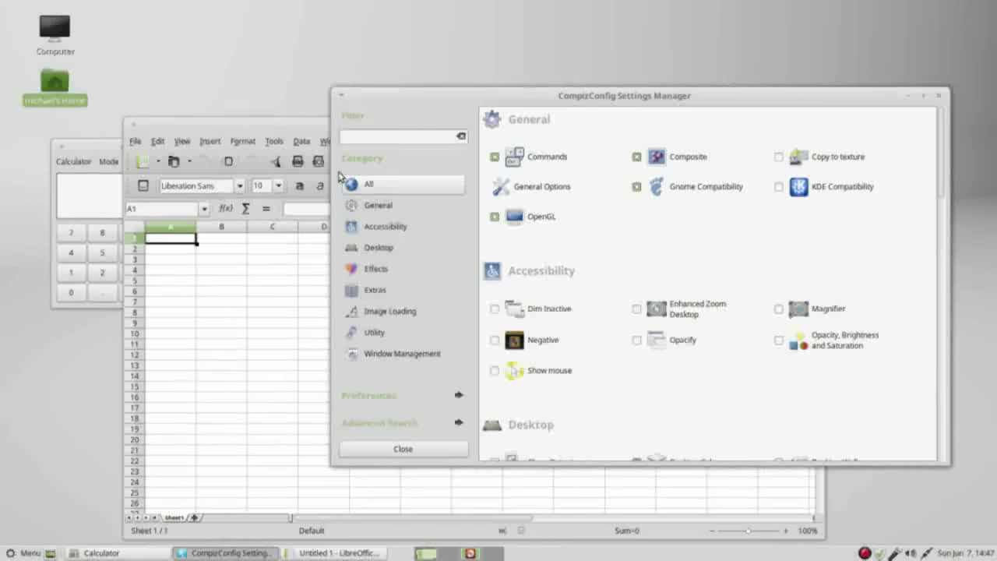